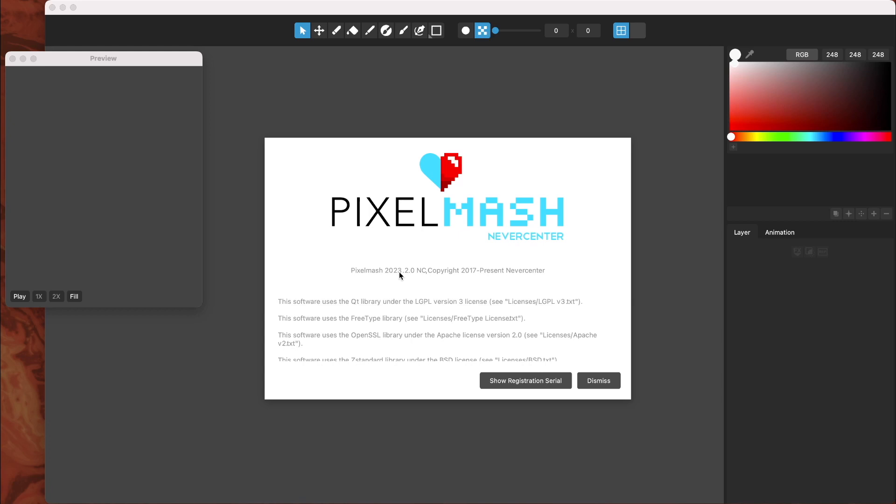
# Dismiss the product information dialog, start opening an existing file, and preview 00_all_animations.gif and 01_idle.gif
pyautogui.click(597, 380)
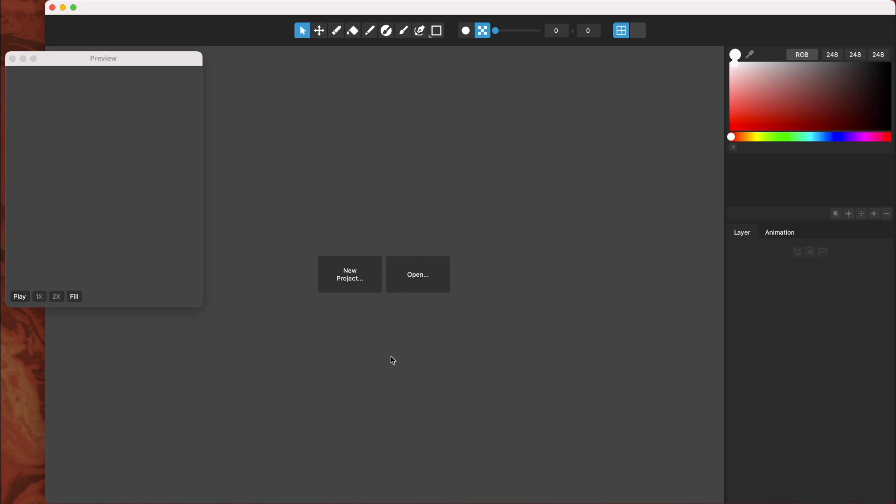
pyautogui.click(417, 278)
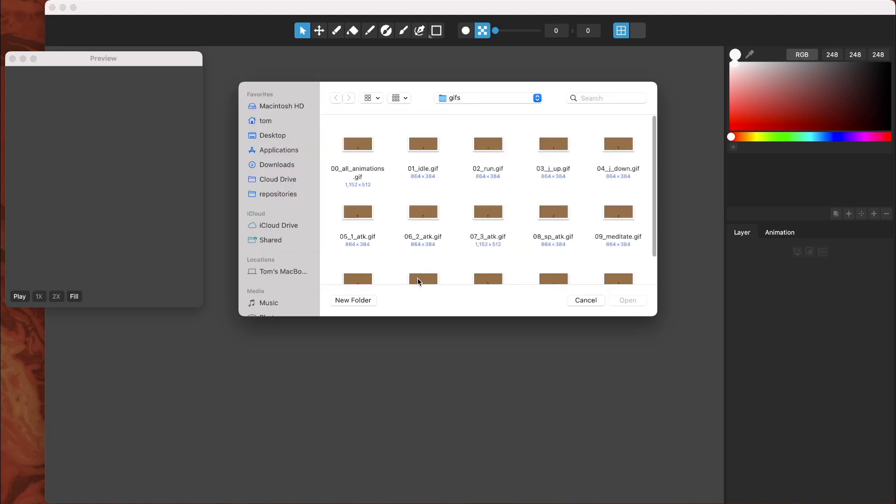
pyautogui.click(363, 149)
pyautogui.press('space')
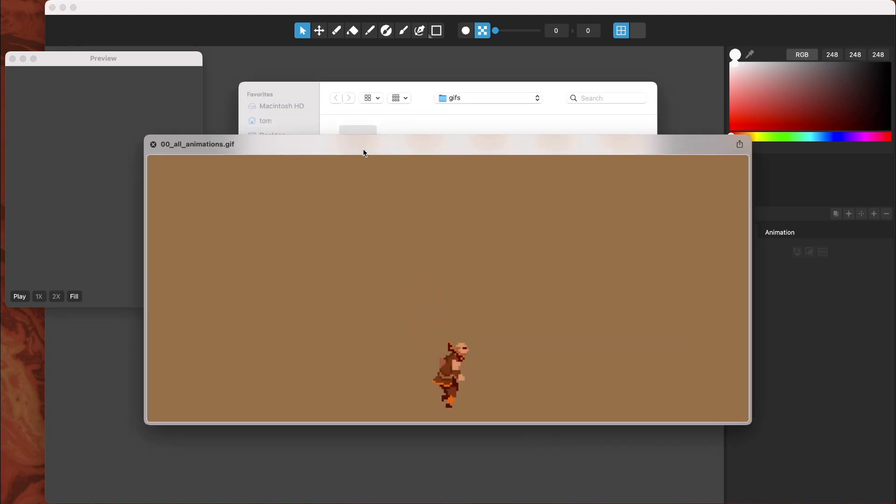
pyautogui.press('Right')
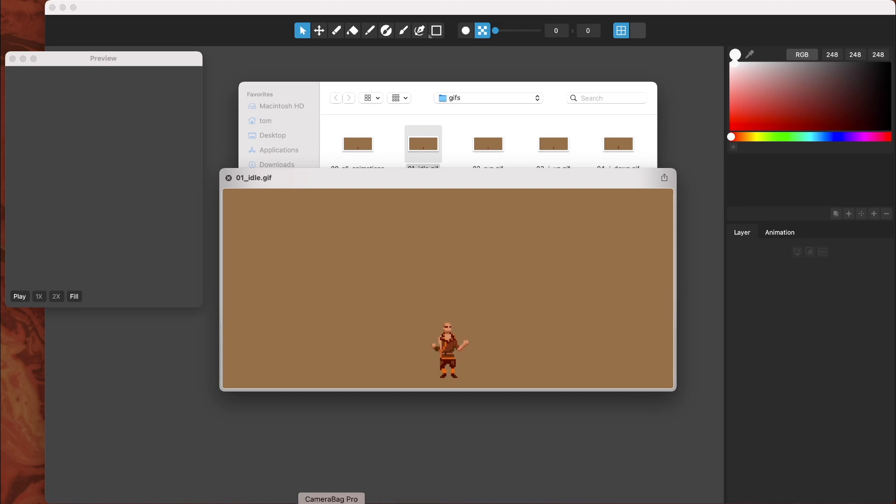
# Switch to the web browser and look over the character artwork and artist description on chierit.itch.io
pyautogui.click(295, 499)
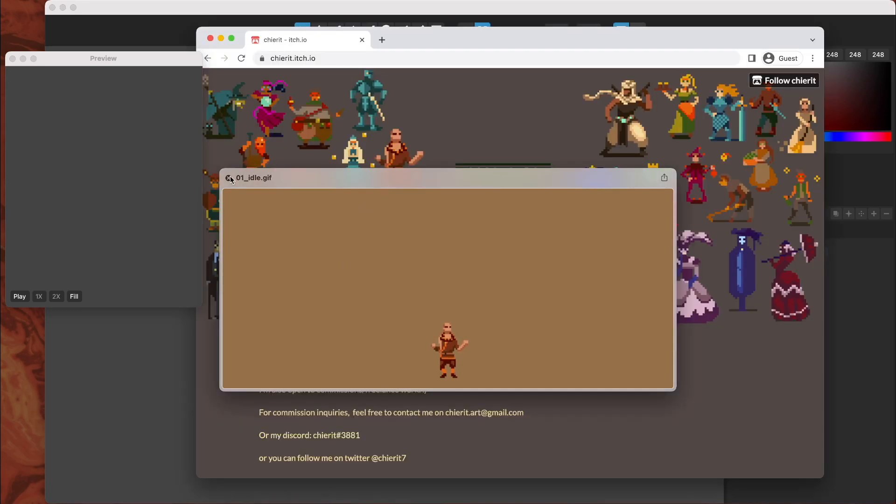
pyautogui.press('space')
pyautogui.click(235, 129)
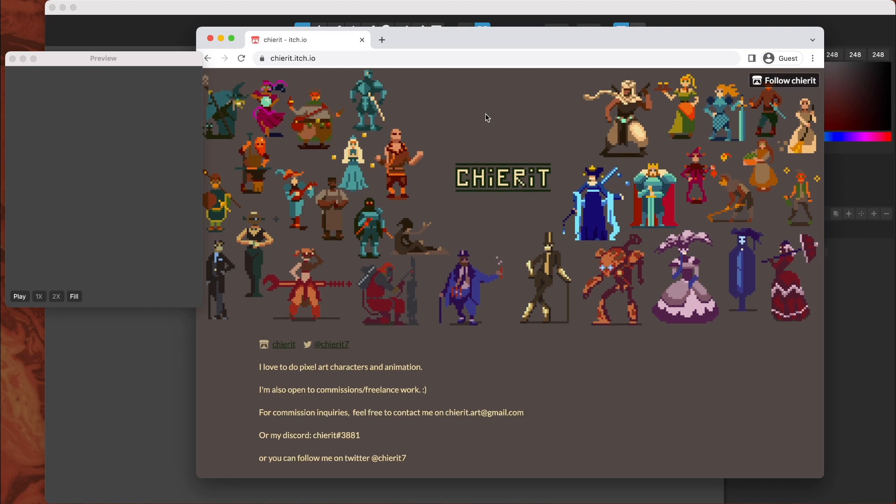
pyautogui.scroll(-2, 422, 252)
pyautogui.scroll(2, 422, 252)
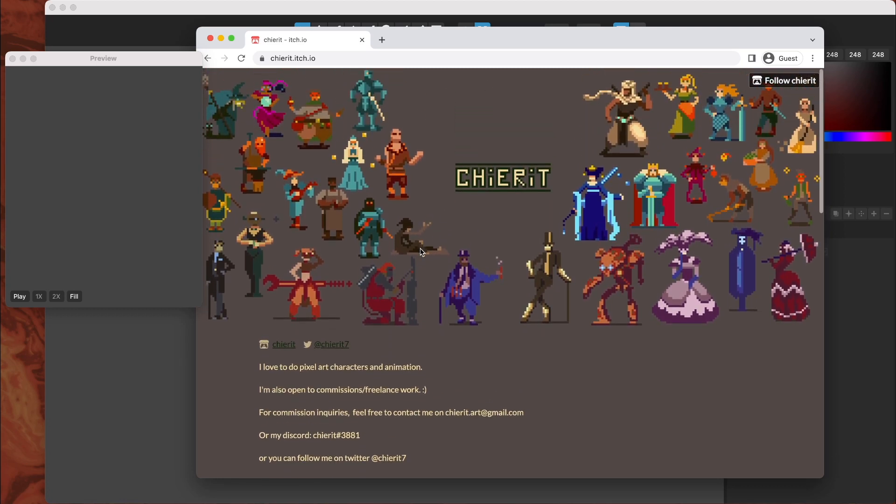
pyautogui.scroll(-1, 422, 253)
pyautogui.scroll(-1, 422, 252)
pyautogui.scroll(1, 350, 368)
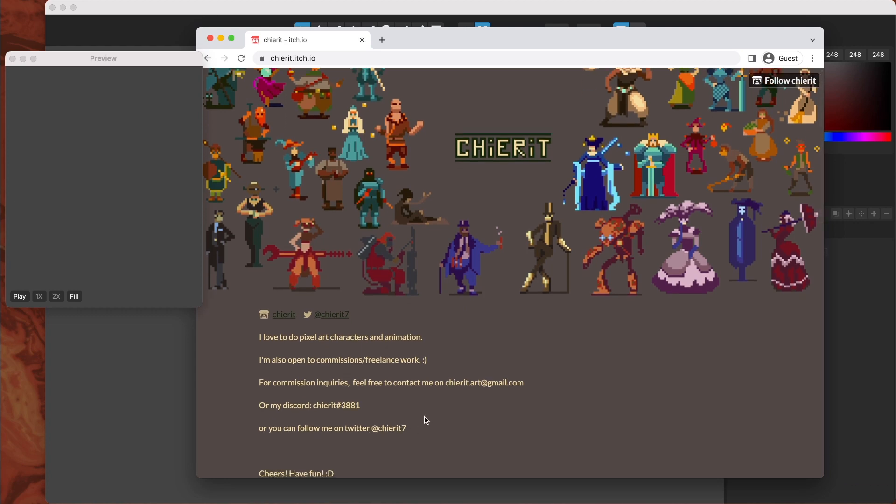
pyautogui.scroll(1, 423, 383)
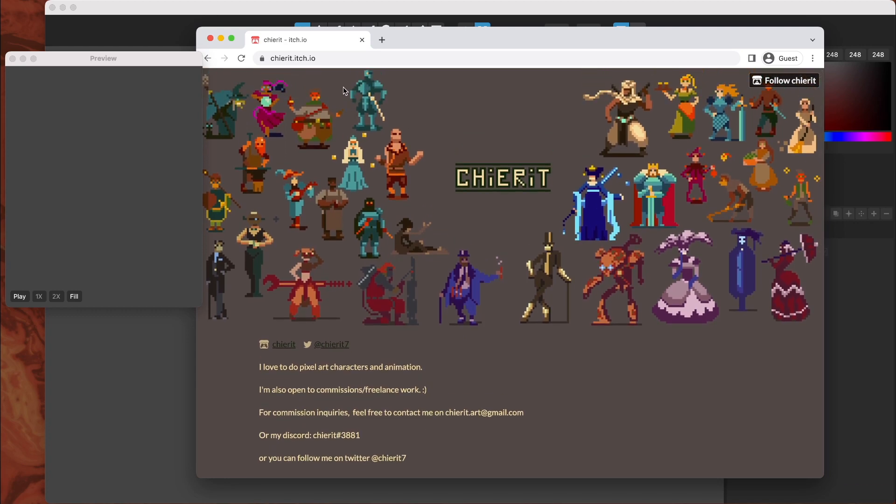
# Return to Pixelmash's file chooser and preview the character GIFs, from 00_all_animations.gif through 09_meditate.gif and back to 02_run.gif
pyautogui.click(303, 8)
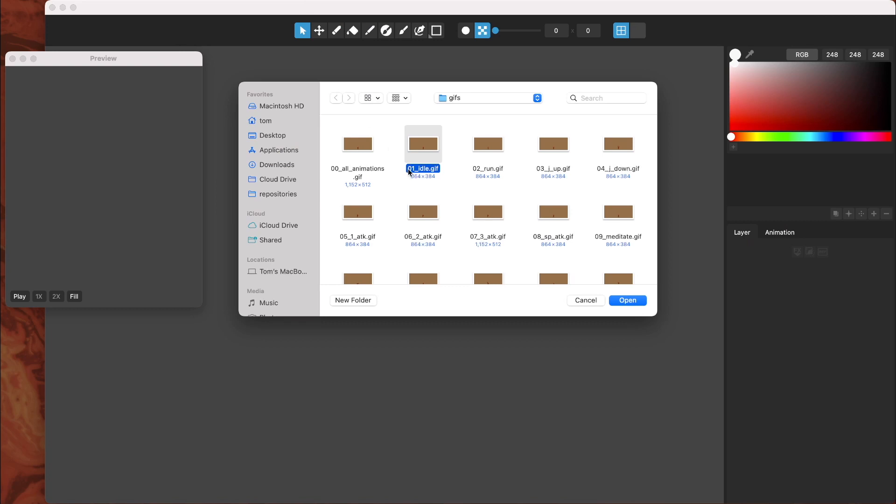
pyautogui.click(368, 148)
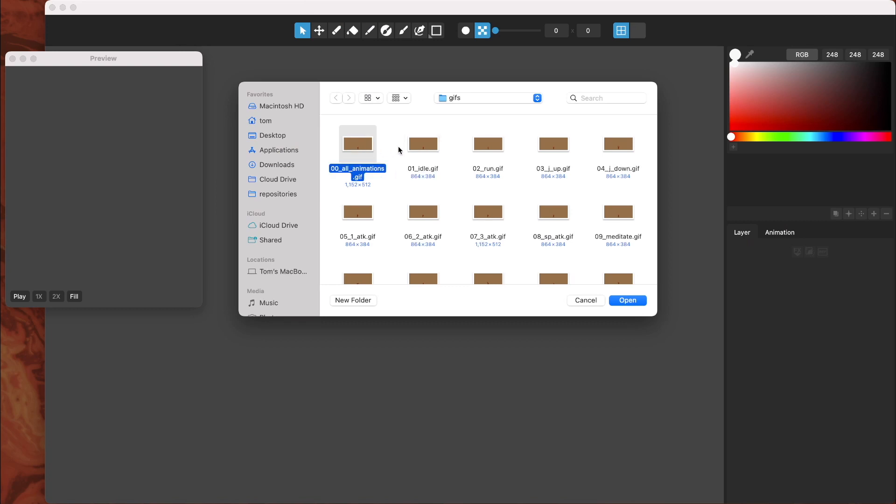
pyautogui.click(421, 149)
pyautogui.click(369, 146)
pyautogui.press('space')
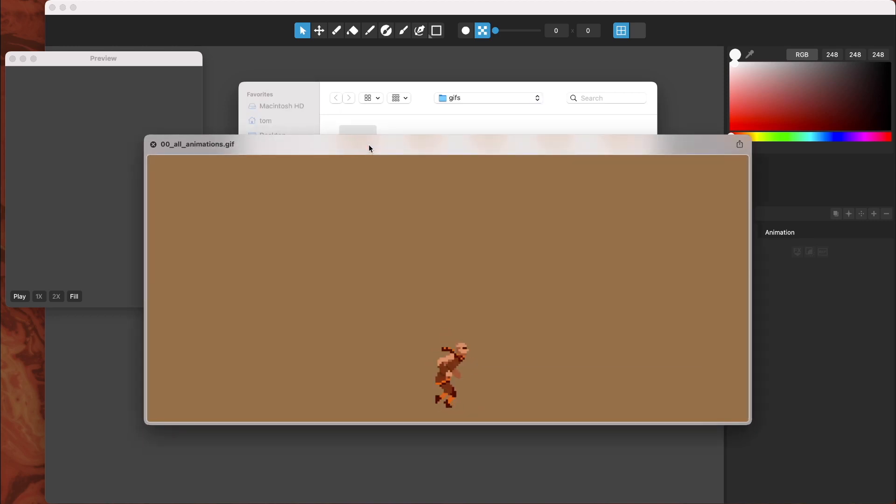
pyautogui.press('Right')
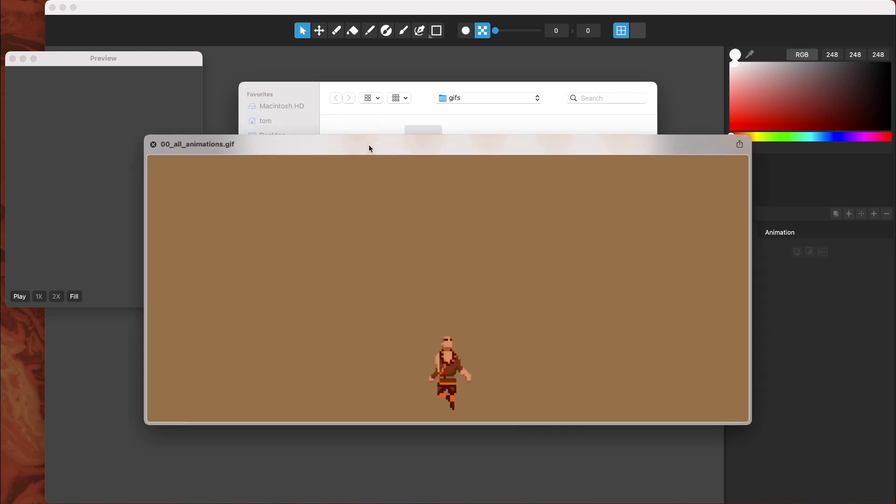
pyautogui.press('Right')
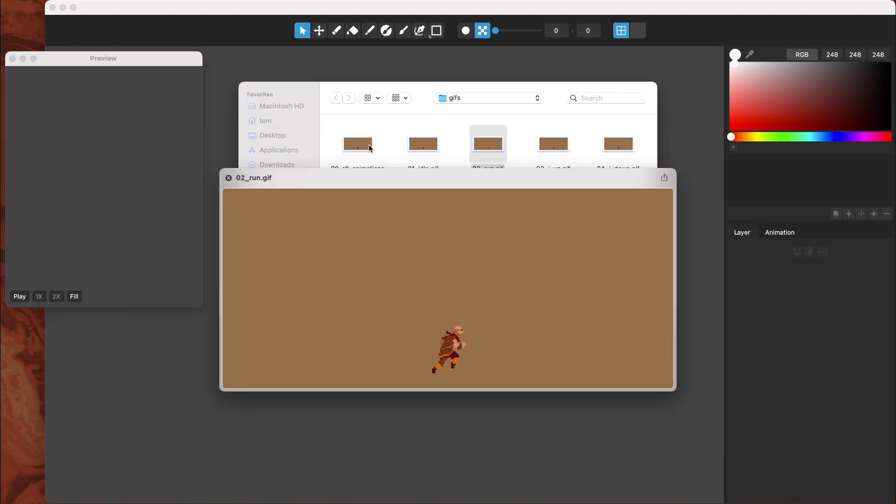
pyautogui.press('Right')
pyautogui.press('Right')
pyautogui.press('Down')
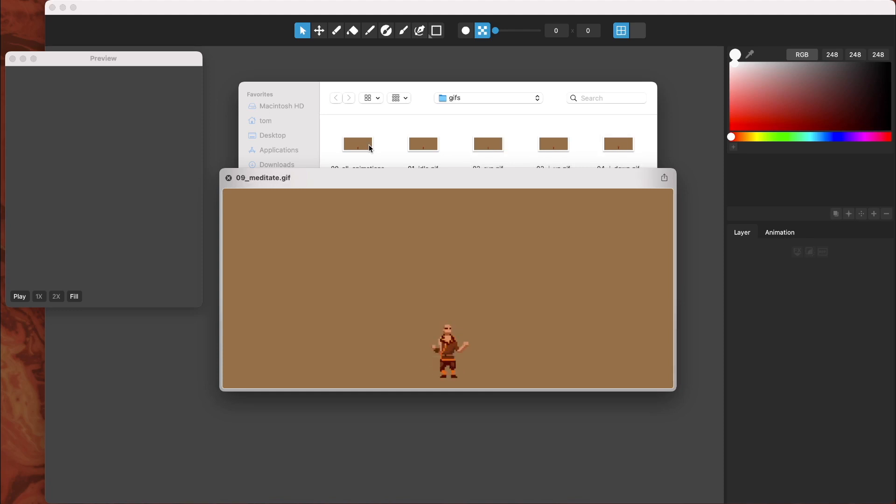
pyautogui.press('Up')
pyautogui.press('Left')
pyautogui.press('Left')
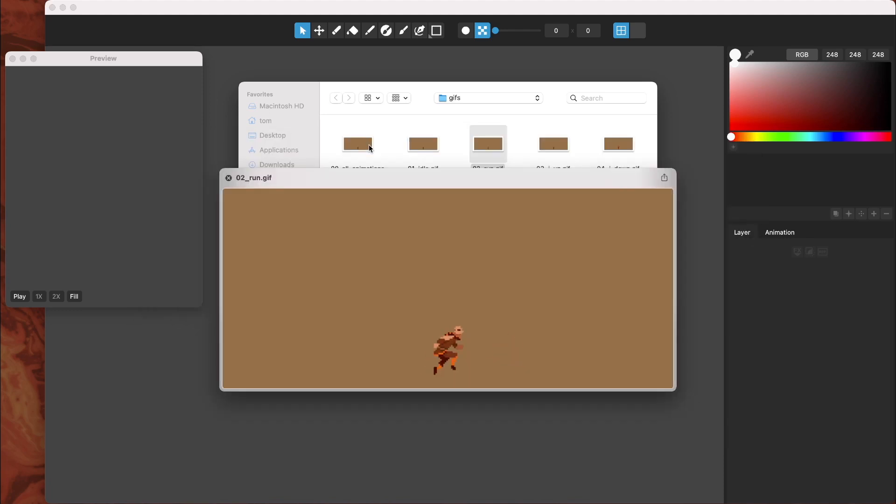
# Open 02_run.gif from the gifs folder
pyautogui.press('space')
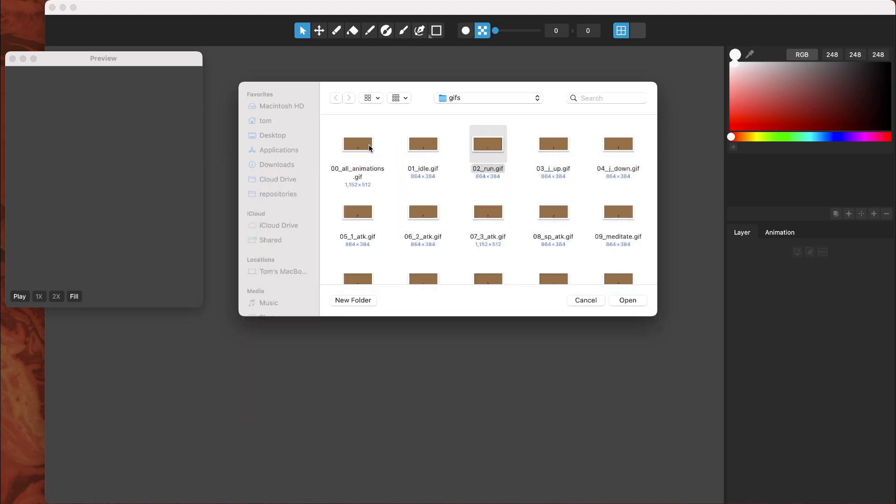
pyautogui.doubleClick(491, 142)
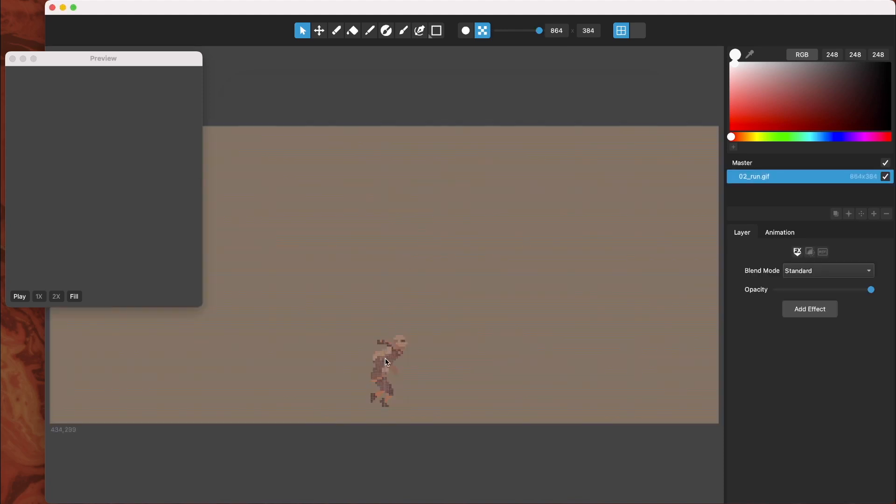
pyautogui.scroll(10, 385, 378)
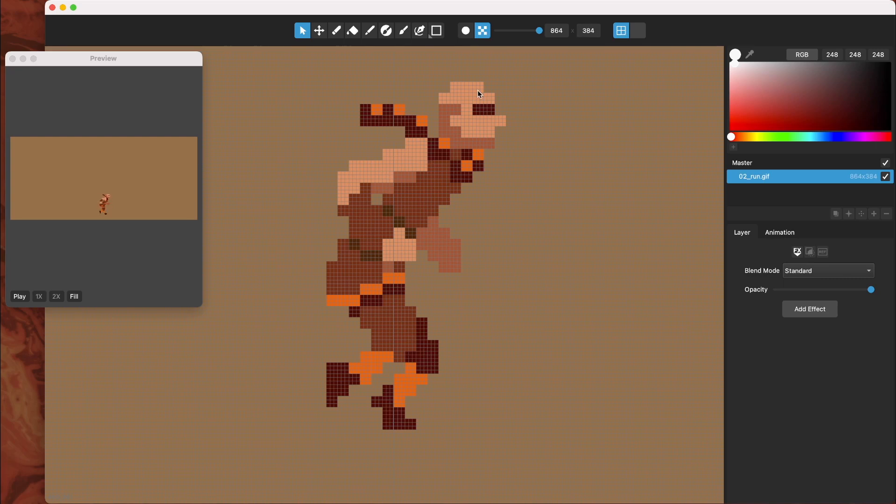
# Examine the running character's head and torso to compare the artwork's blocks with the canvas pixel grid
pyautogui.scroll(5, 477, 91)
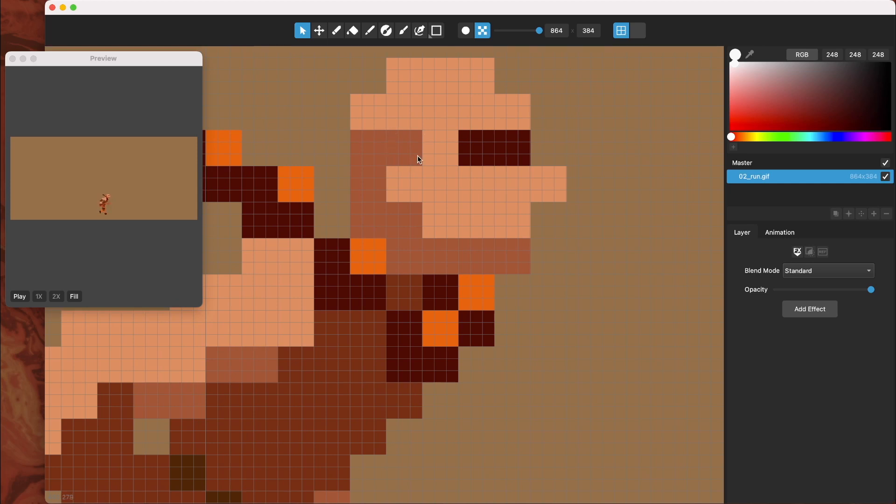
pyautogui.scroll(-3, 347, 144)
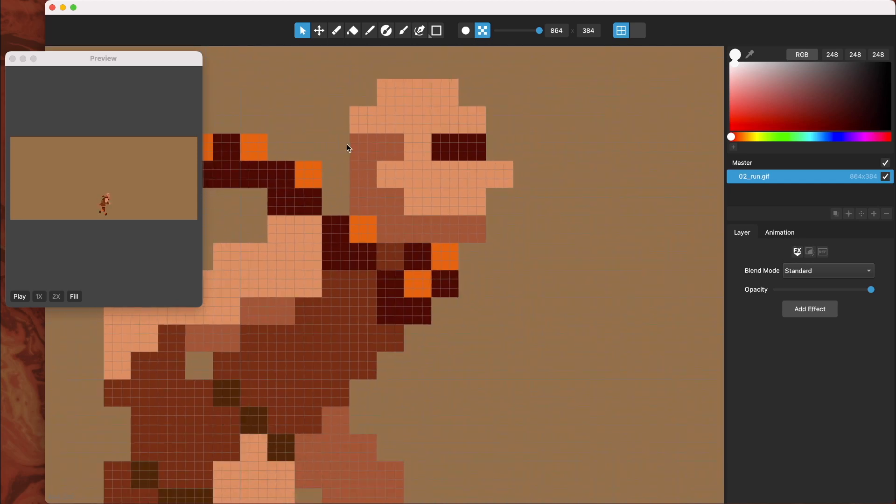
pyautogui.scroll(-2, 451, 225)
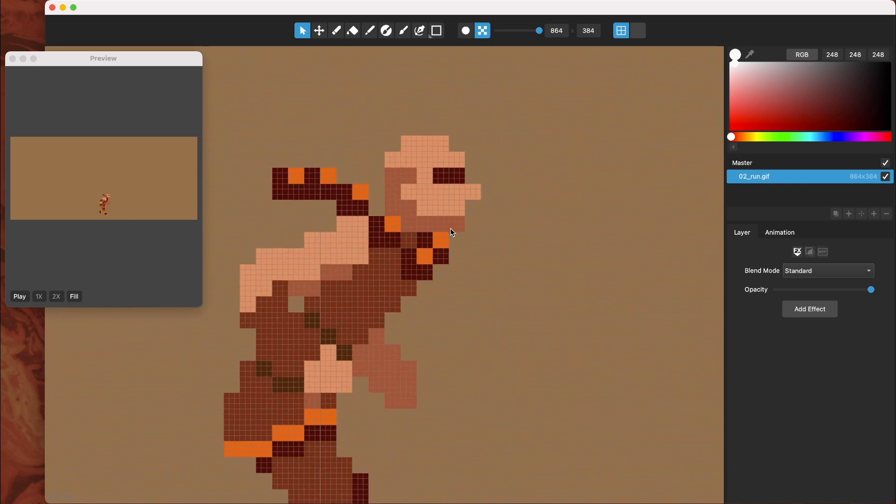
pyautogui.scroll(2, 451, 211)
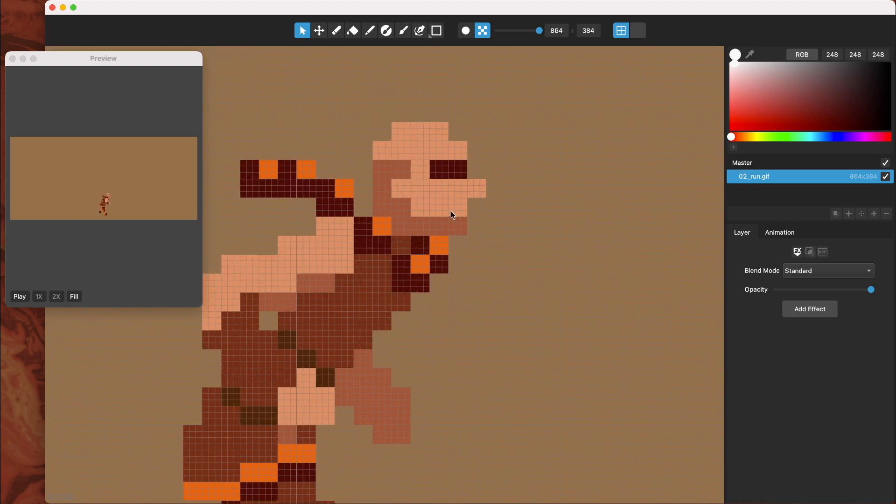
pyautogui.moveTo(484, 269); pyautogui.dragTo(565, 244)
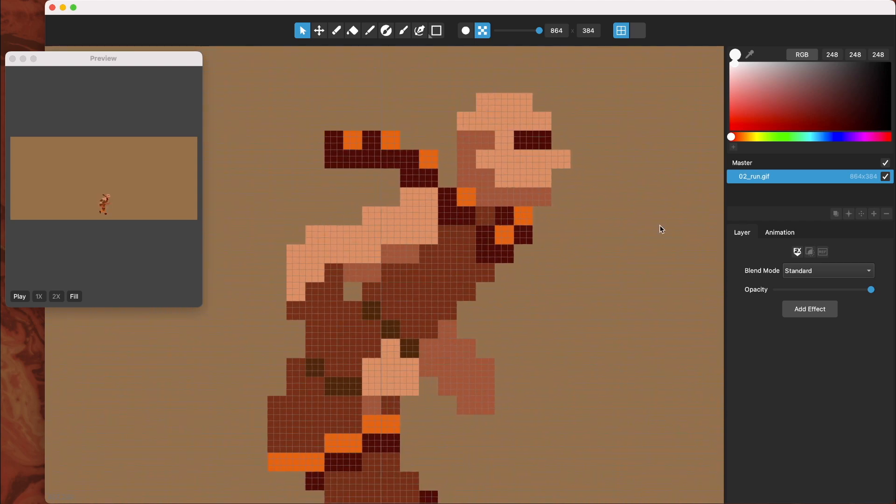
# Step through frames 2 to 8 of the run animation's layer and return to frame 1
pyautogui.click(787, 234)
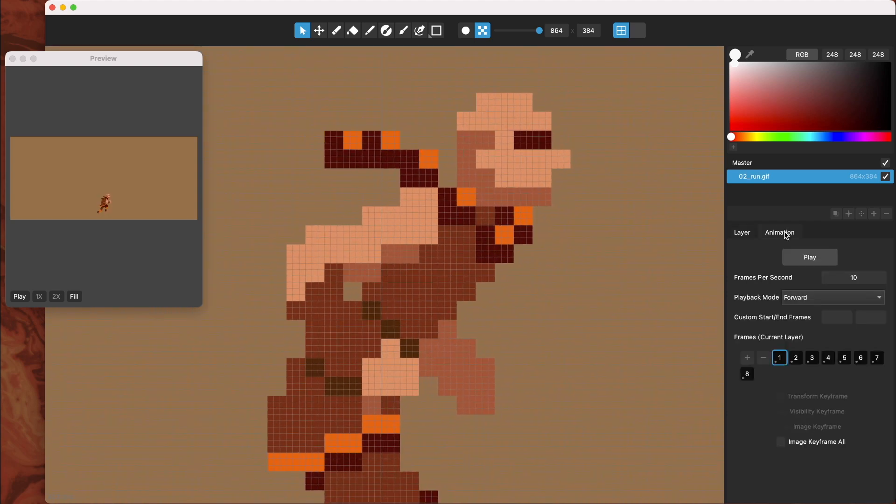
pyautogui.click(796, 358)
pyautogui.click(812, 358)
pyautogui.click(828, 358)
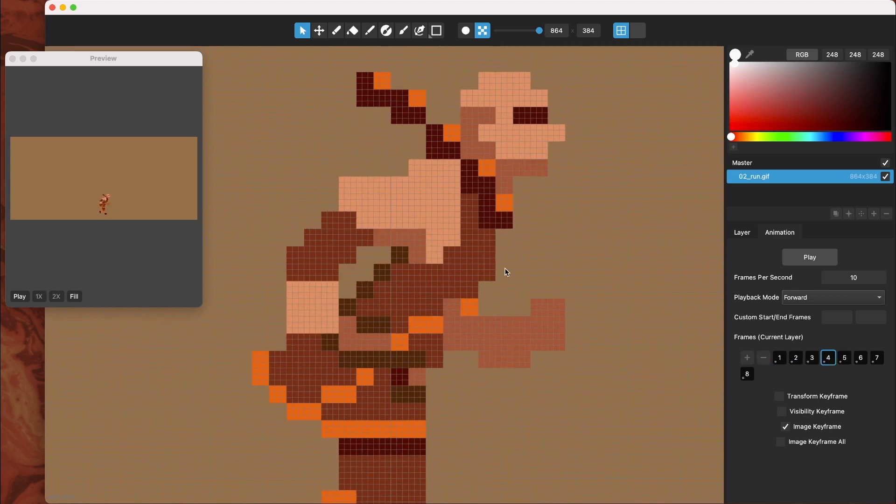
pyautogui.scroll(-5, 507, 272)
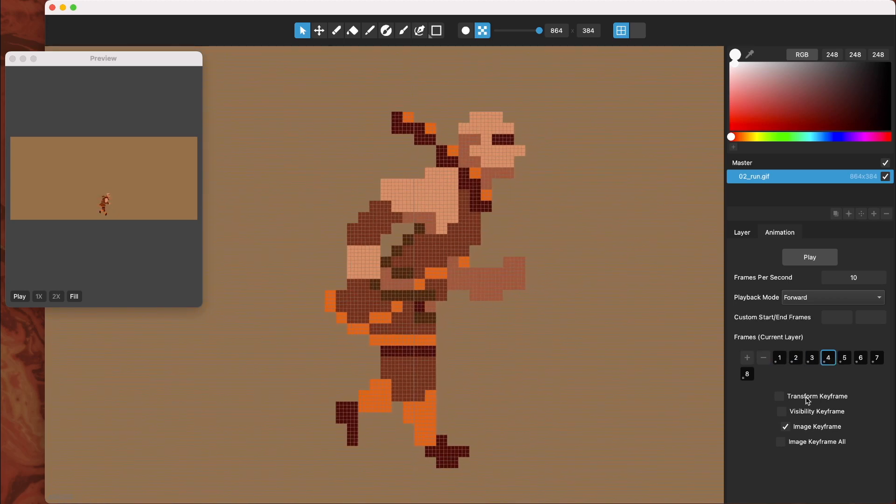
pyautogui.click(845, 358)
pyautogui.click(859, 358)
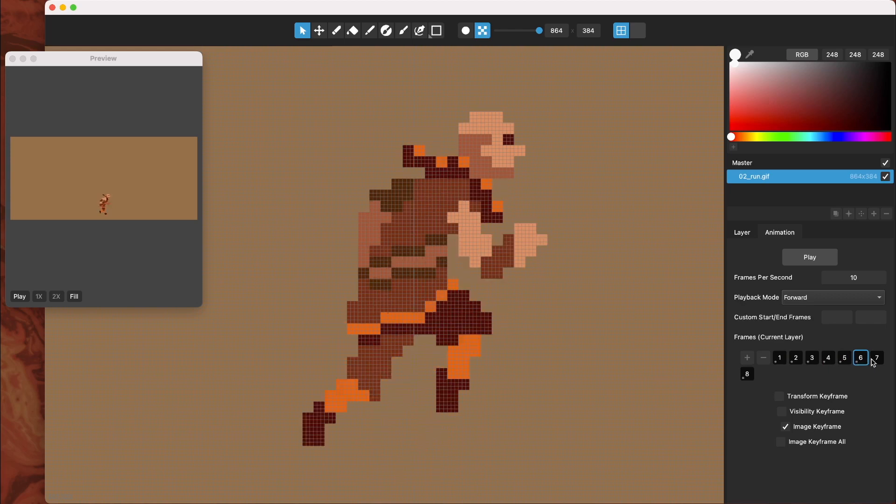
pyautogui.click(874, 359)
pyautogui.click(748, 374)
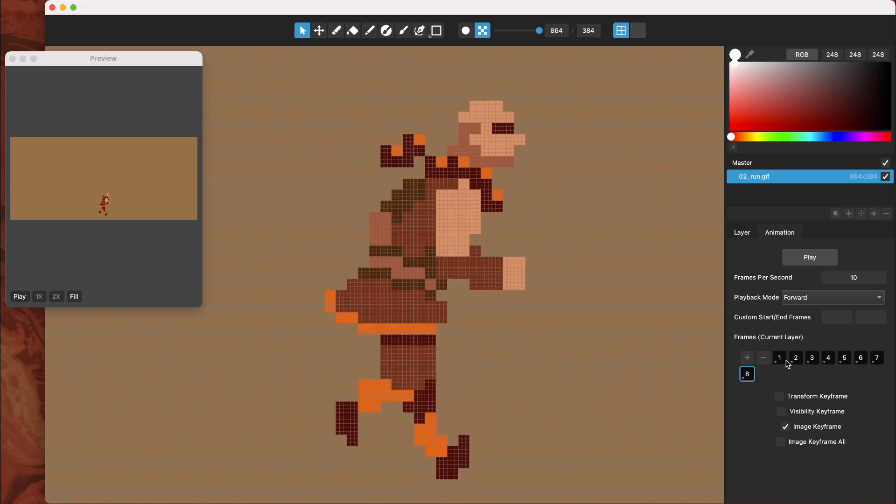
pyautogui.click(779, 359)
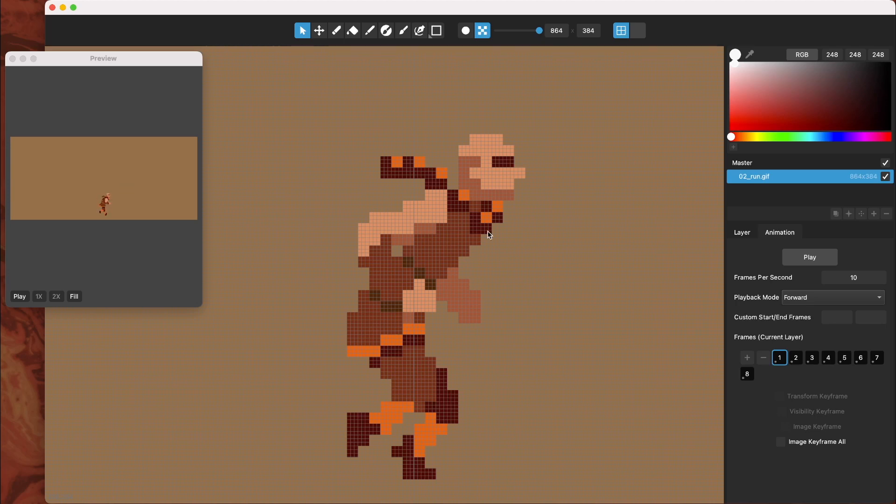
# Enlarge the running animation in the Preview window and check the block size of the character's head against the pixel grid
pyautogui.click(105, 207)
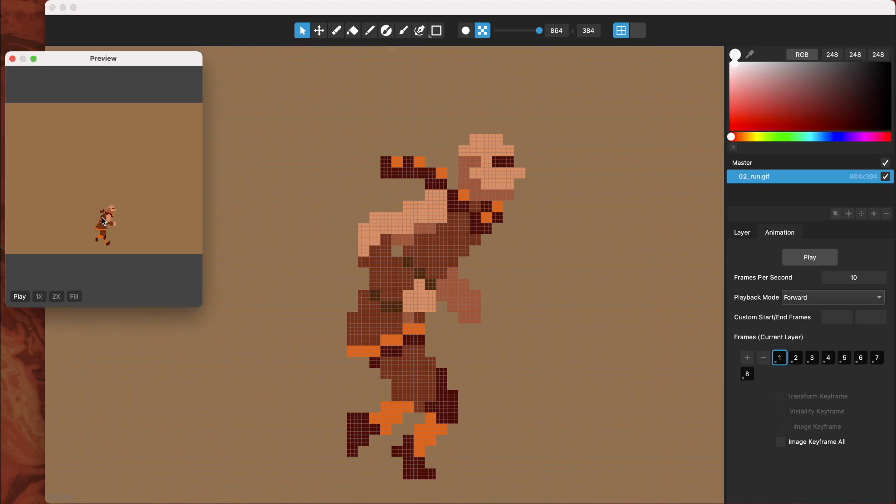
pyautogui.click(322, 184)
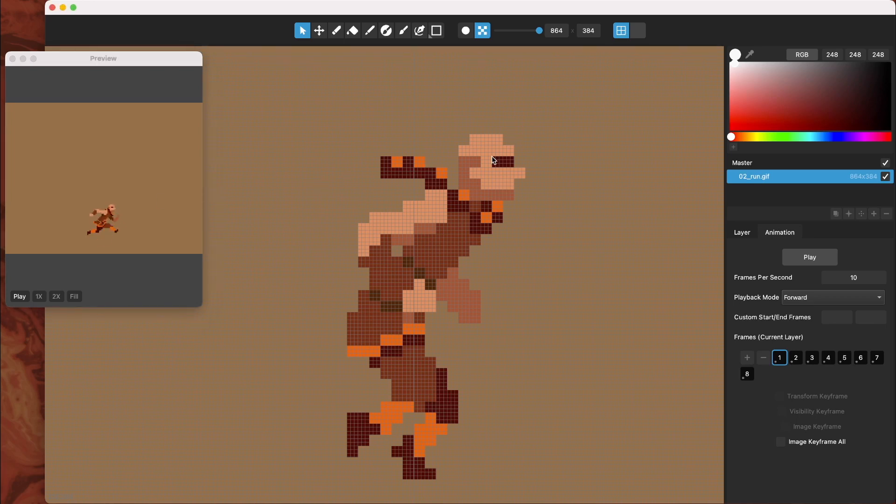
pyautogui.scroll(5, 493, 160)
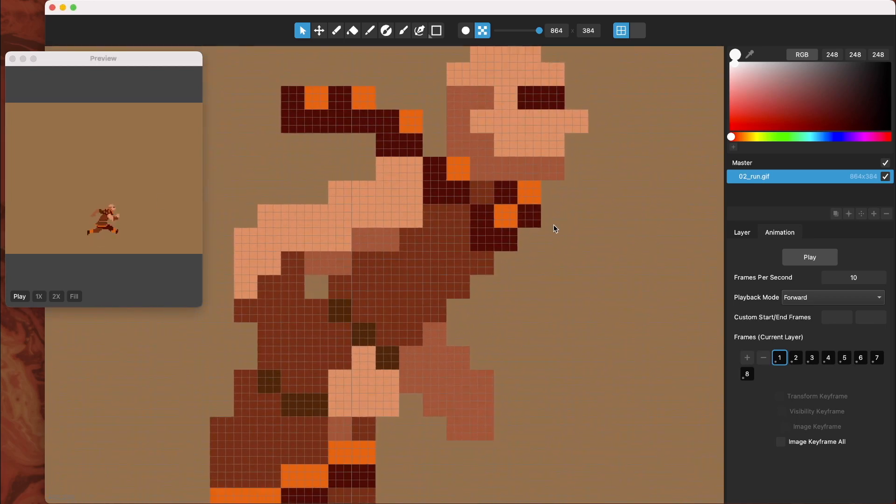
pyautogui.scroll(-5, 554, 225)
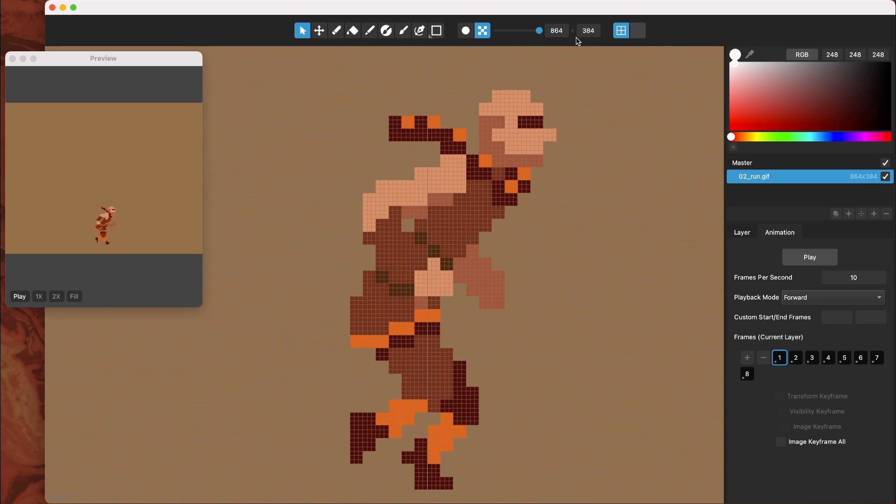
pyautogui.scroll(4, 540, 85)
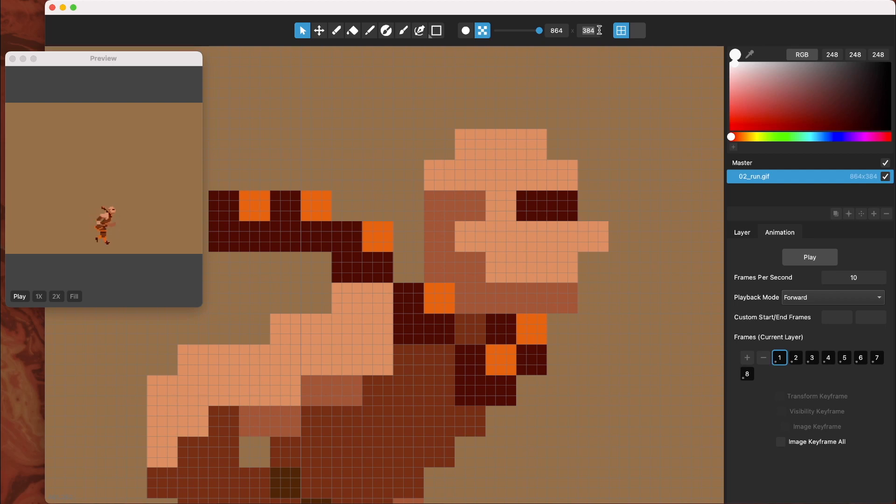
# Set the canvas resolution height to 128 pixels and check the runner's artwork against the new grid
pyautogui.write('128')
pyautogui.press('Return')
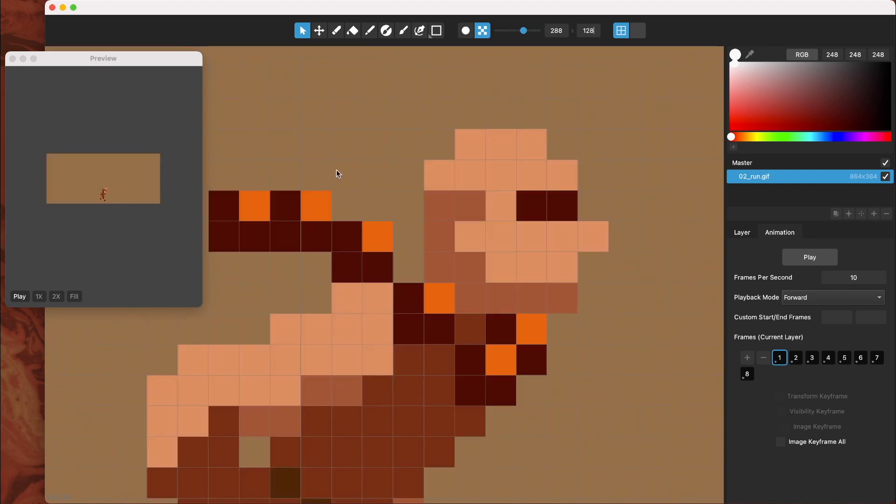
pyautogui.scroll(7, 114, 203)
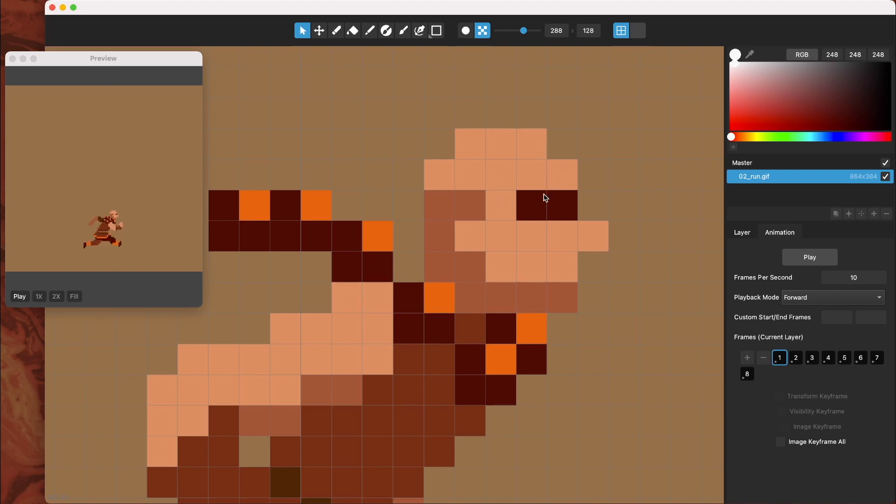
pyautogui.moveTo(543, 195); pyautogui.dragTo(557, 149)
pyautogui.scroll(-5, 558, 149)
pyautogui.moveTo(552, 276); pyautogui.dragTo(520, 204)
pyautogui.scroll(-4, 553, 218)
pyautogui.scroll(2, 553, 217)
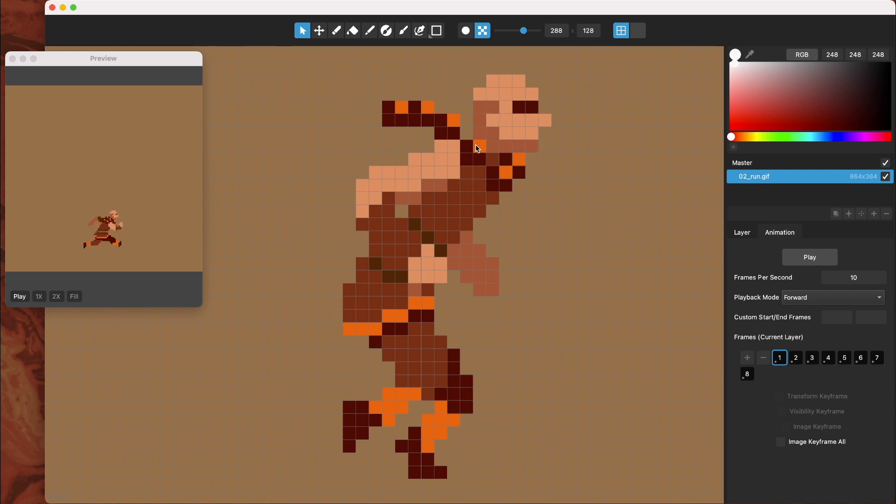
pyautogui.moveTo(561, 217); pyautogui.dragTo(556, 210)
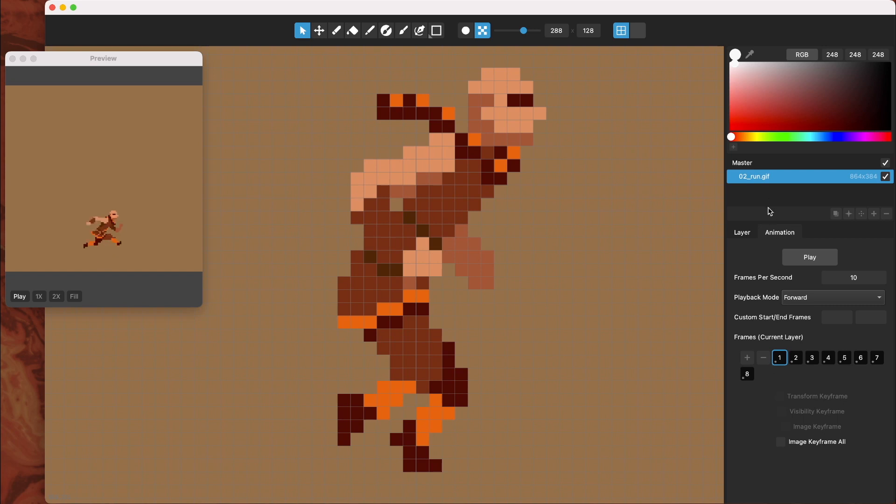
# Add a Color Key effect to the 02_run.gif layer
pyautogui.click(746, 232)
pyautogui.click(809, 309)
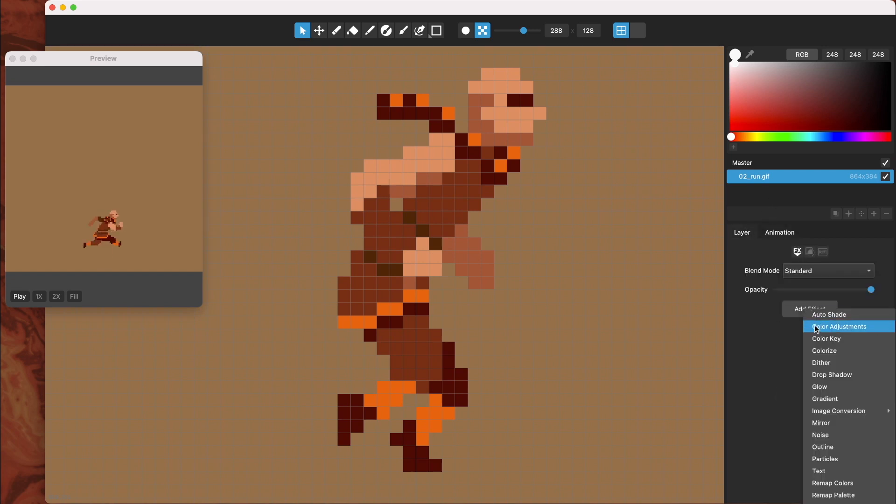
pyautogui.click(825, 338)
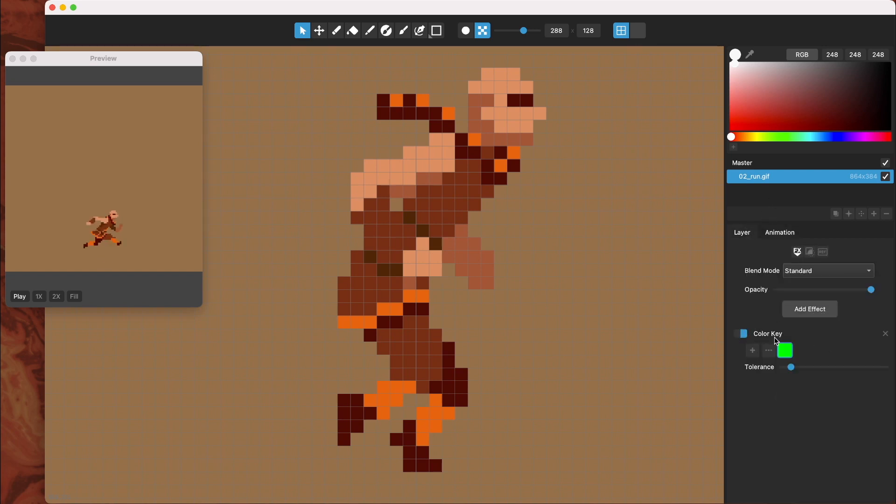
# Set the Color Key colour to the brown background (RGB 156, 117, 82) by sampling it from the canvas
pyautogui.click(784, 349)
pyautogui.moveTo(593, 306); pyautogui.dragTo(596, 396)
pyautogui.click(605, 346)
pyautogui.click(784, 351)
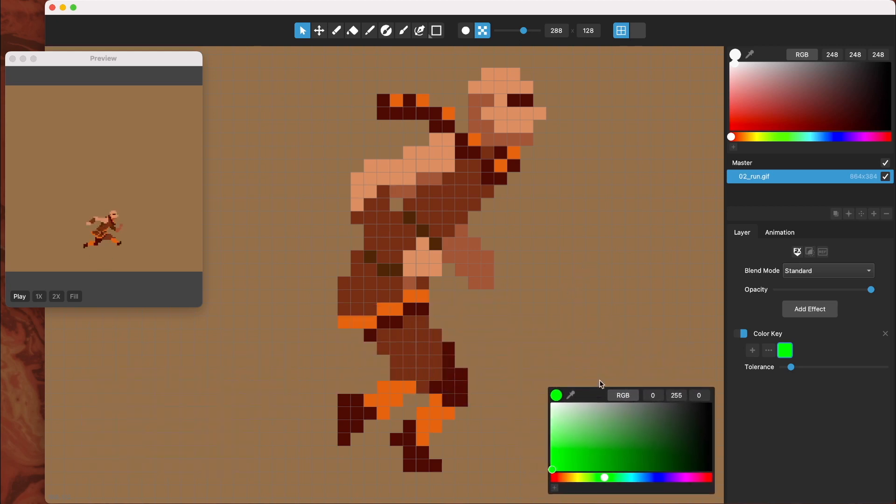
pyautogui.click(571, 395)
pyautogui.click(576, 287)
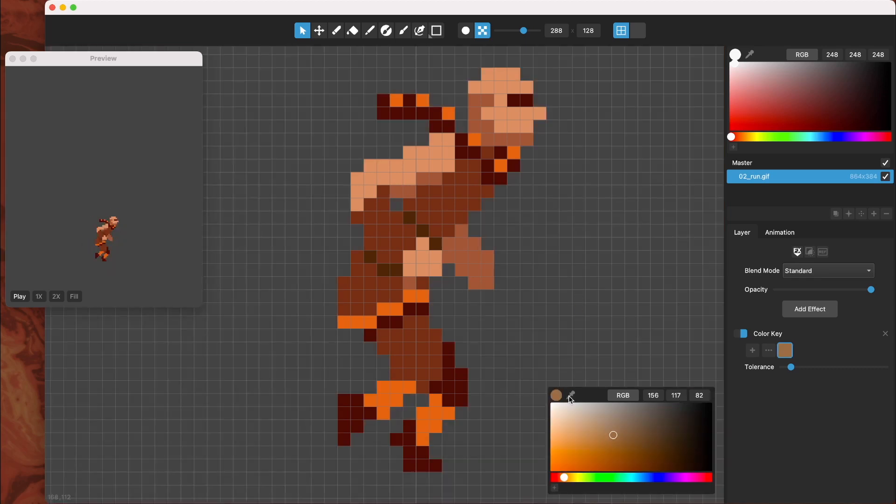
pyautogui.click(577, 341)
# Lower the Color Key effect's tolerance to its minimum
pyautogui.scroll(3, 440, 210)
pyautogui.scroll(-3, 440, 210)
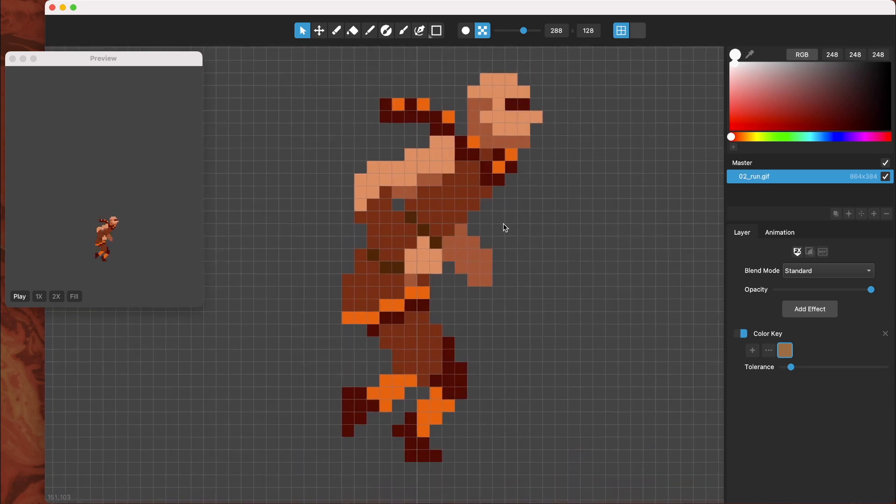
pyautogui.moveTo(790, 367); pyautogui.dragTo(780, 367)
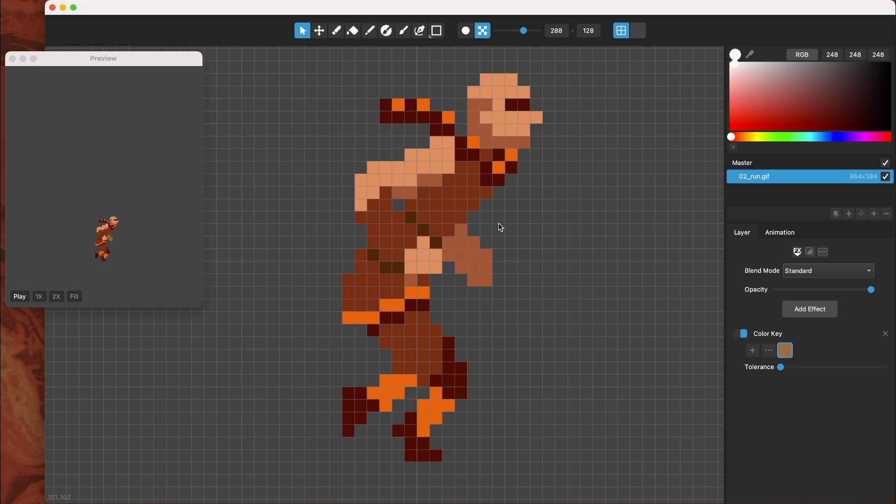
# Step repeatedly through the run animation's frames to check the background removal in each one
pyautogui.press('Right')
pyautogui.press('Right')
pyautogui.press('Right')
pyautogui.press('Right')
pyautogui.press('Right')
pyautogui.press('Right')
pyautogui.press('Right')
pyautogui.press('Right')
pyautogui.press('Right')
pyautogui.press('Right')
pyautogui.press('Right')
pyautogui.press('Right')
pyautogui.press('Right')
pyautogui.press('Right')
pyautogui.press('Right')
pyautogui.press('Right')
pyautogui.press('Right')
pyautogui.press('Right')
pyautogui.press('Right')
pyautogui.press('Right')
pyautogui.press('Right')
pyautogui.press('Right')
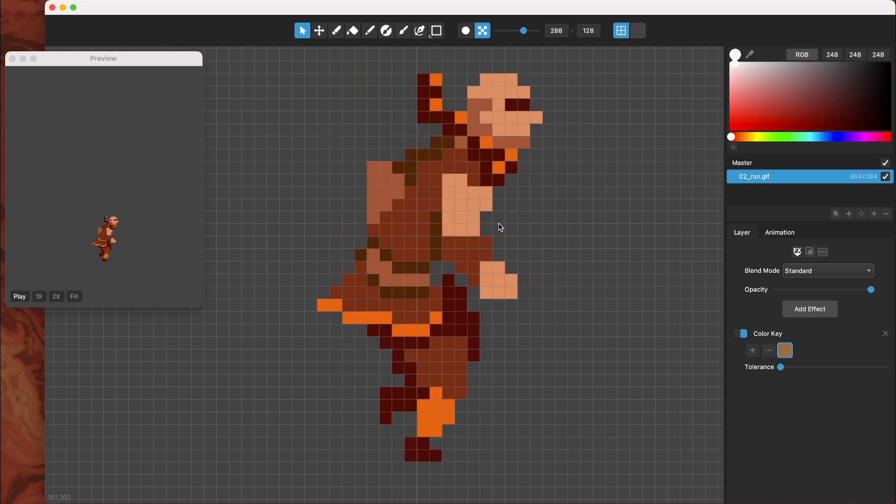
pyautogui.press('Right')
pyautogui.press('Right')
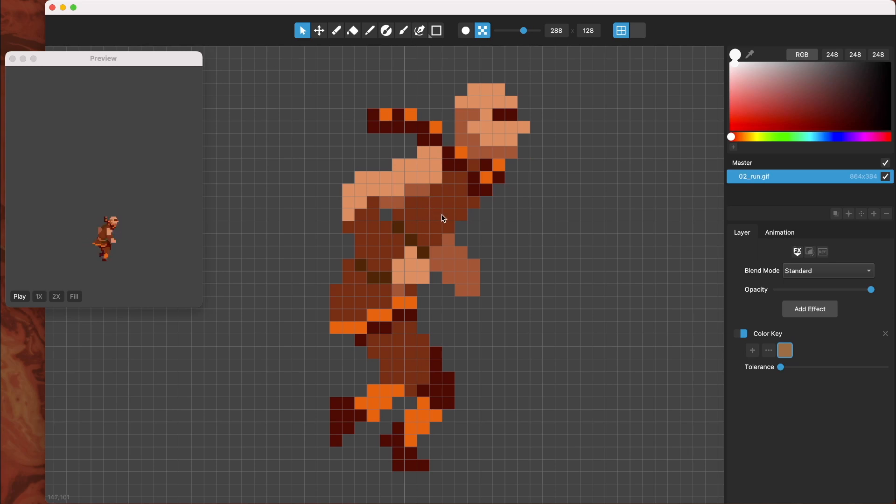
pyautogui.scroll(-3, 446, 222)
pyautogui.scroll(2, 446, 223)
pyautogui.scroll(1, 448, 226)
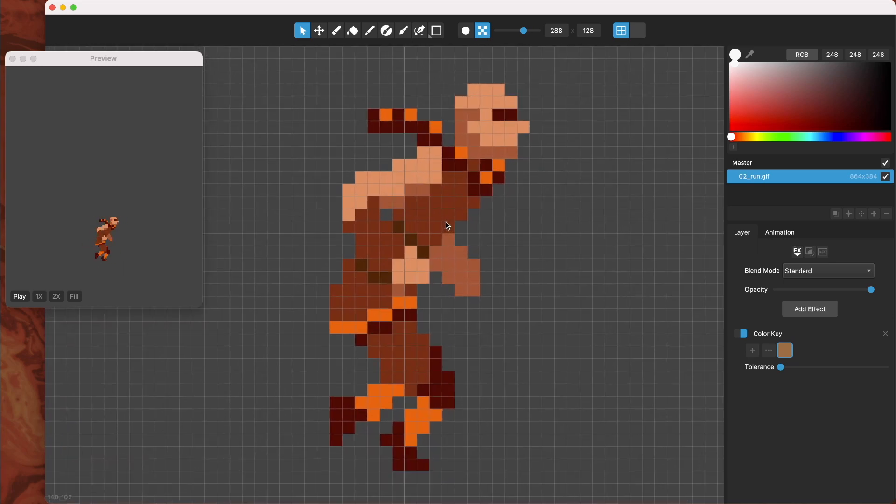
pyautogui.scroll(-2, 448, 226)
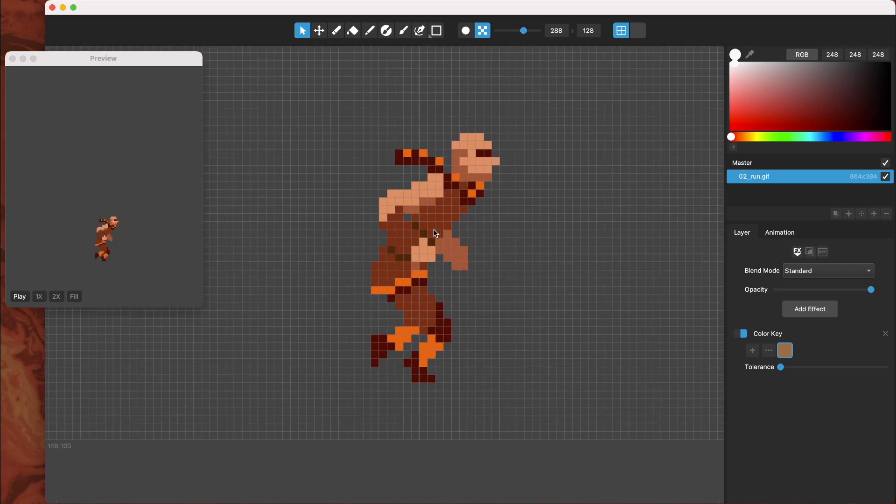
pyautogui.scroll(2, 433, 229)
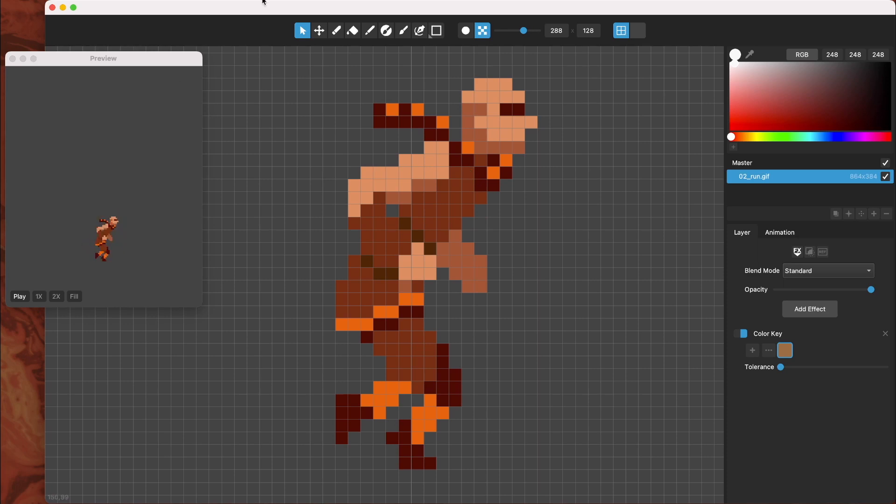
# Export the selected layer as an Animated GIF at 288 x 128 and pixel scale 1, named "trimmed run.gif", in the Pixelmash 2023.2 video folder
pyautogui.click(82, 0)
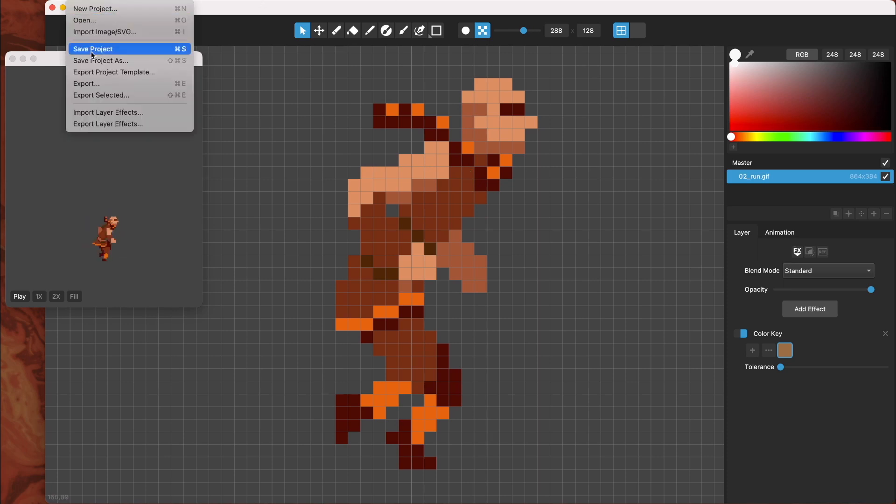
pyautogui.click(98, 99)
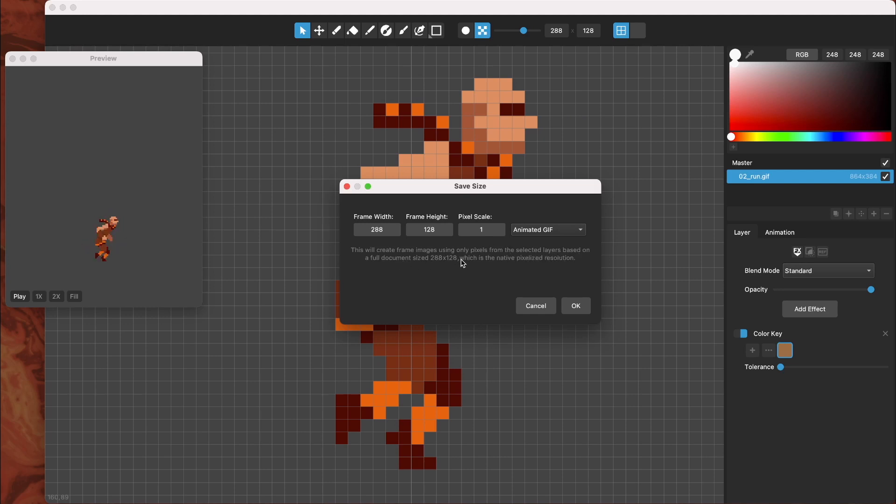
pyautogui.click(574, 305)
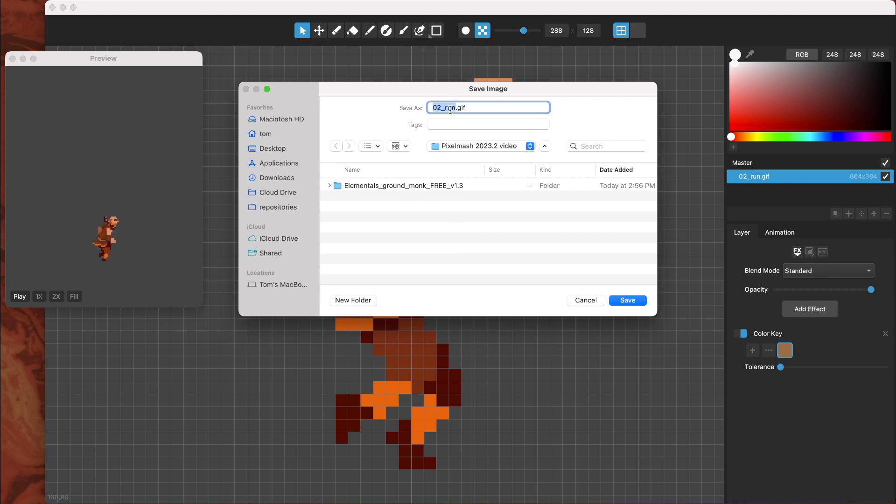
pyautogui.write('trimmed')
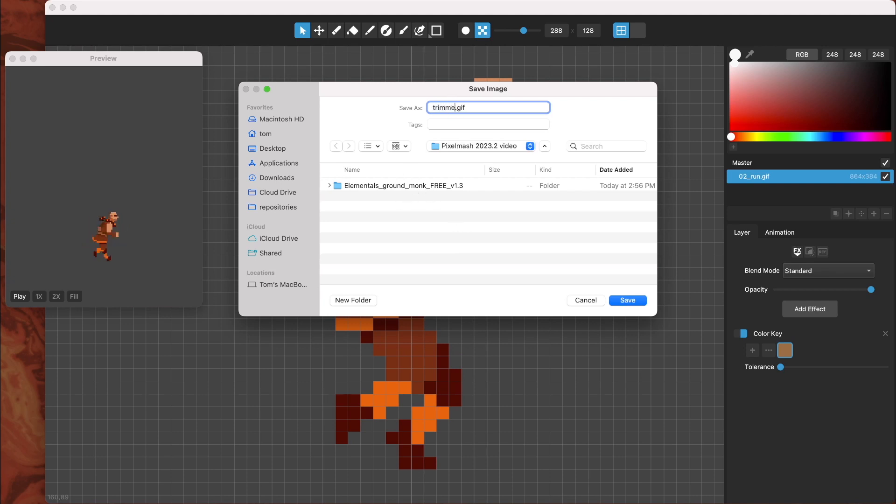
pyautogui.write(' run')
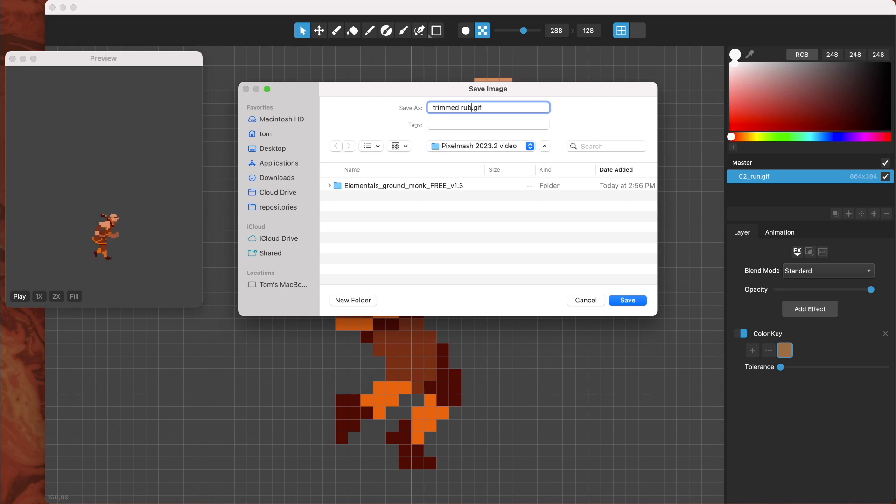
pyautogui.press('Return')
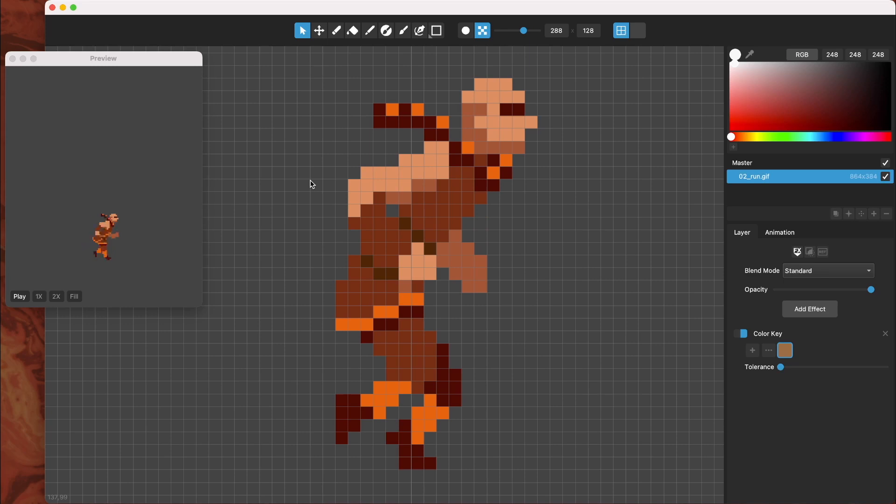
# Open trimmed run.gif from the Pixelmash 2023.2 video folder, discarding the current project's unsaved changes
pyautogui.press('super+o')
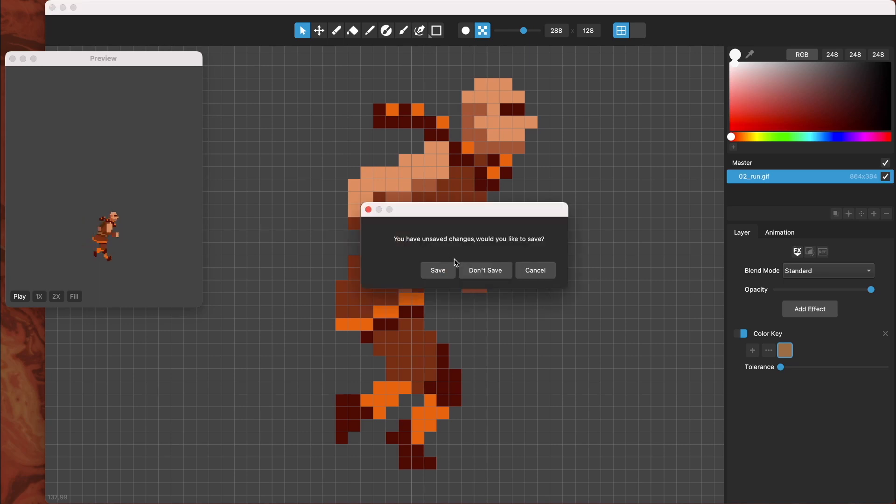
pyautogui.click(484, 271)
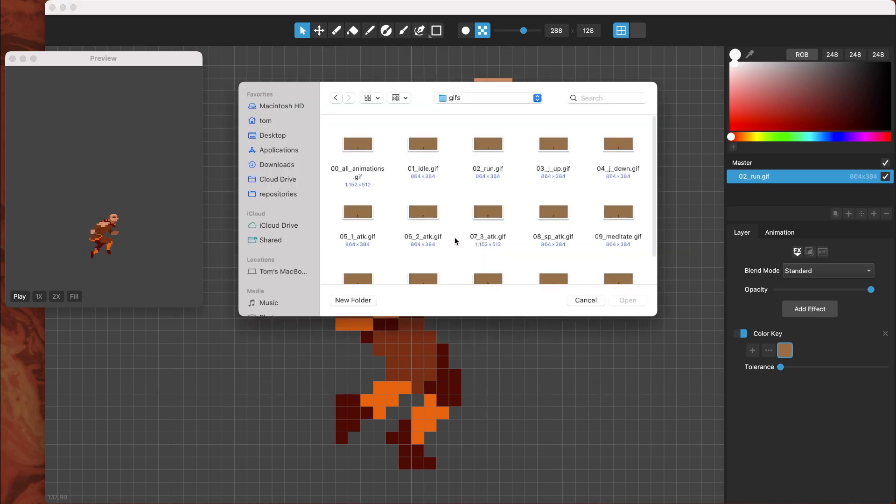
pyautogui.click(460, 99)
pyautogui.click(458, 111)
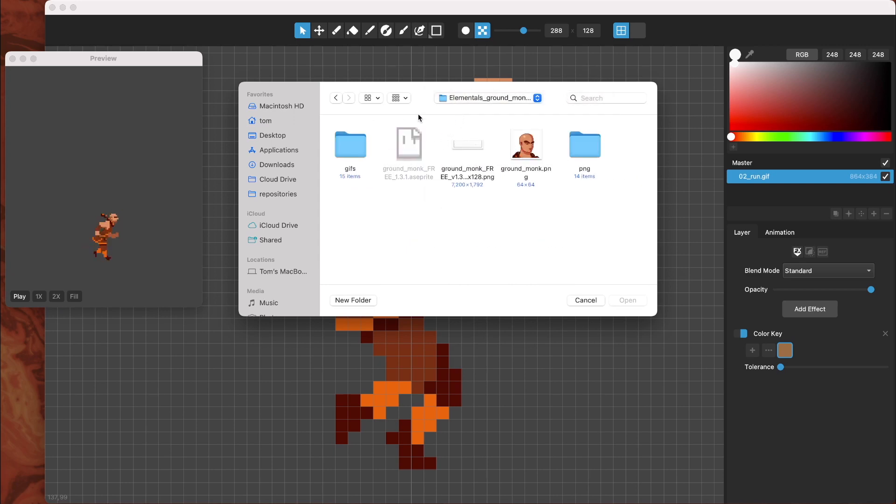
pyautogui.click(478, 99)
pyautogui.click(477, 107)
pyautogui.doubleClick(411, 144)
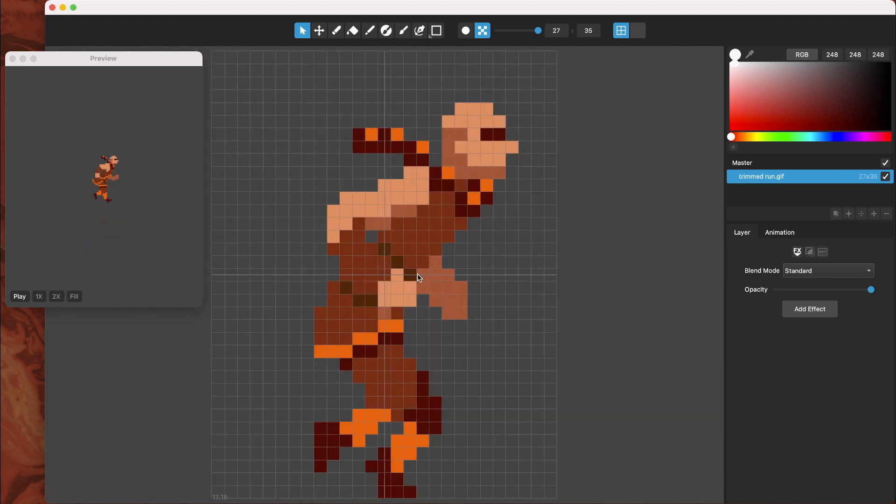
# Inspect the trimmed run animation on the canvas and enlarged in the Preview window, and make that window smaller
pyautogui.scroll(-2, 399, 276)
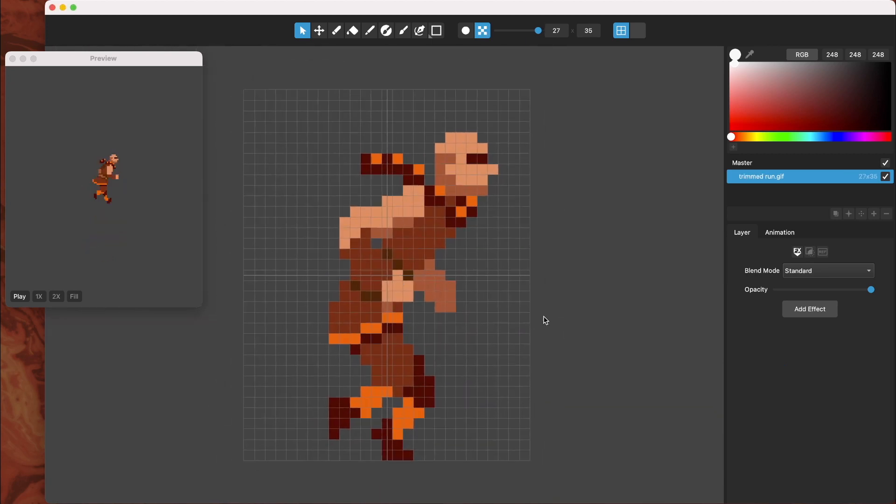
pyautogui.scroll(1, 542, 321)
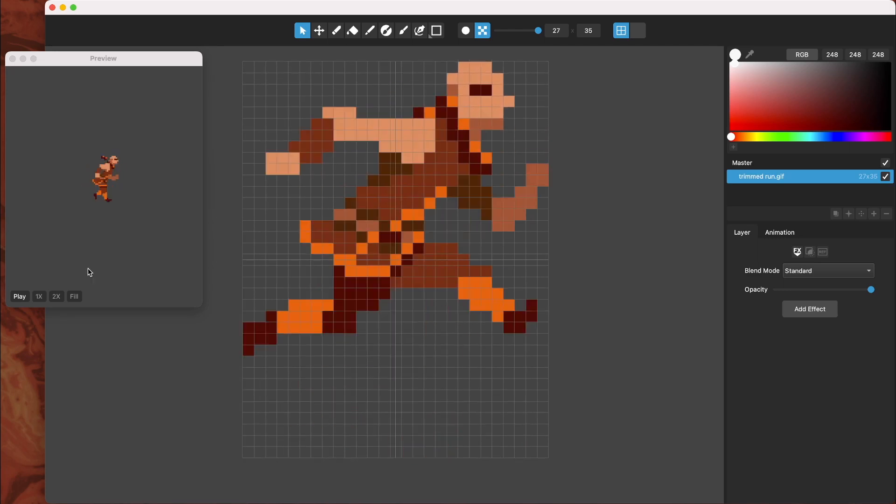
pyautogui.scroll(5, 115, 168)
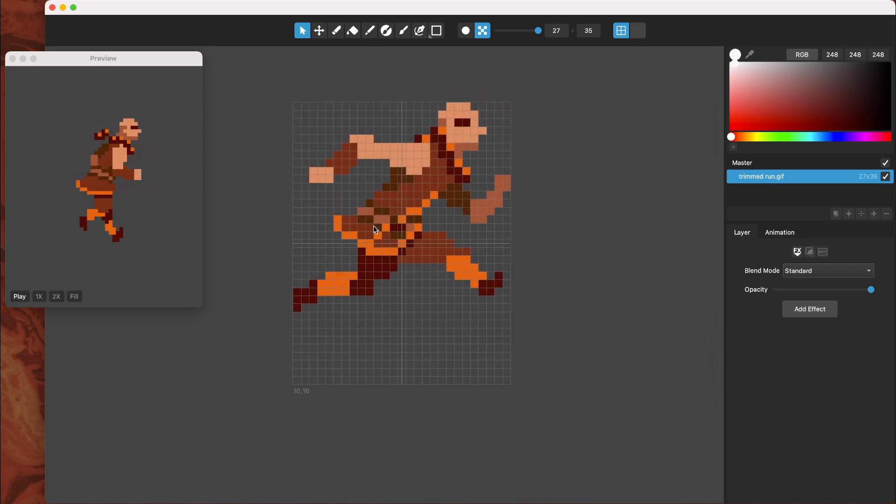
pyautogui.scroll(-1, 430, 181)
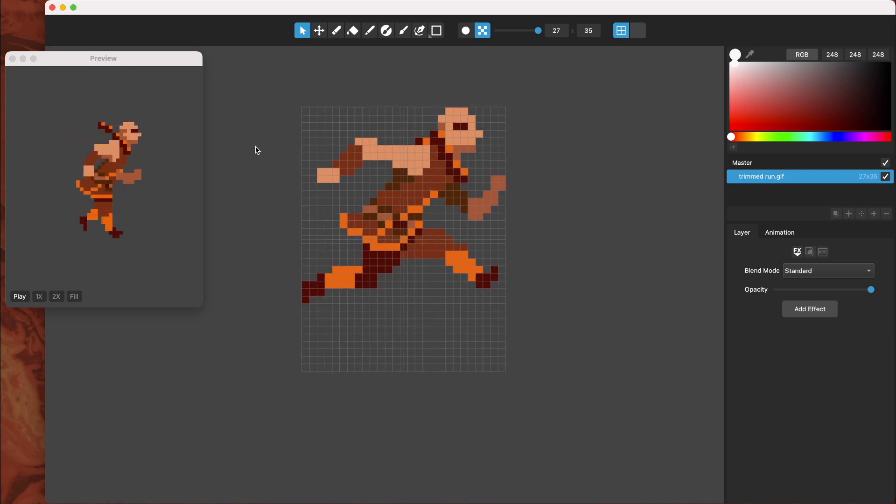
pyautogui.moveTo(200, 306); pyautogui.dragTo(168, 272)
# Create a new Standard Pixel Art project 128 pixels wide and 64 pixels high
pyautogui.click(75, 0)
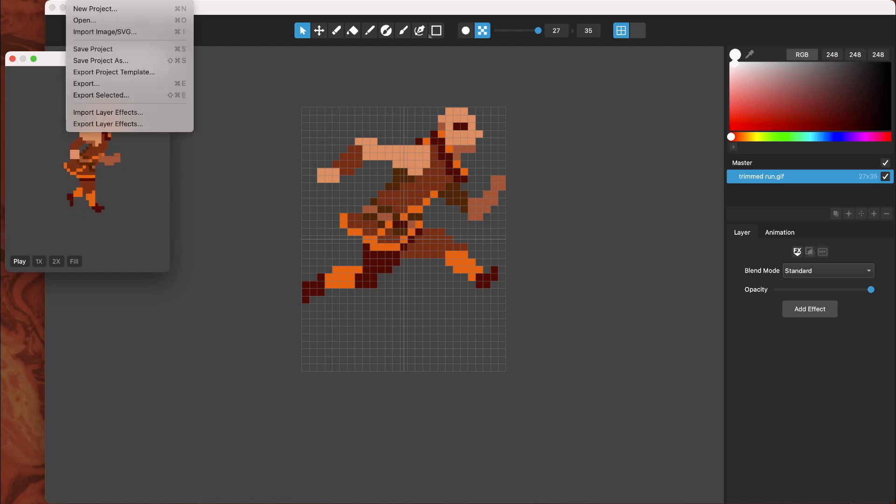
pyautogui.click(93, 9)
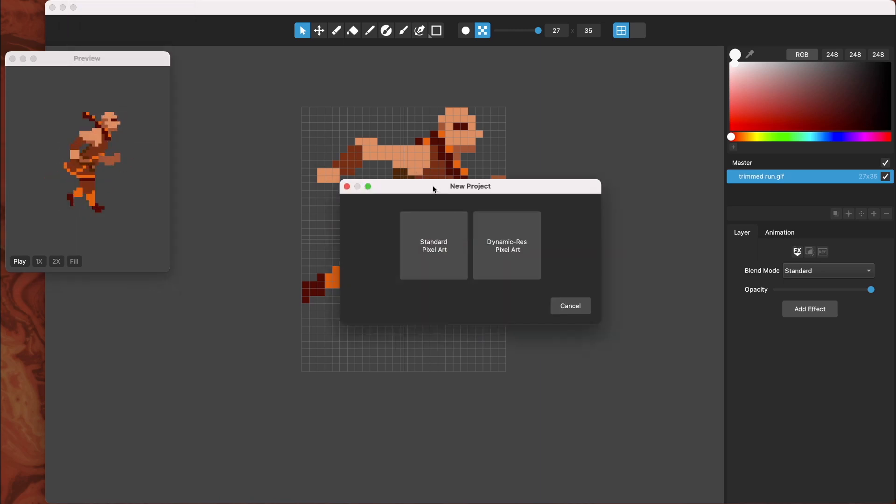
pyautogui.click(444, 255)
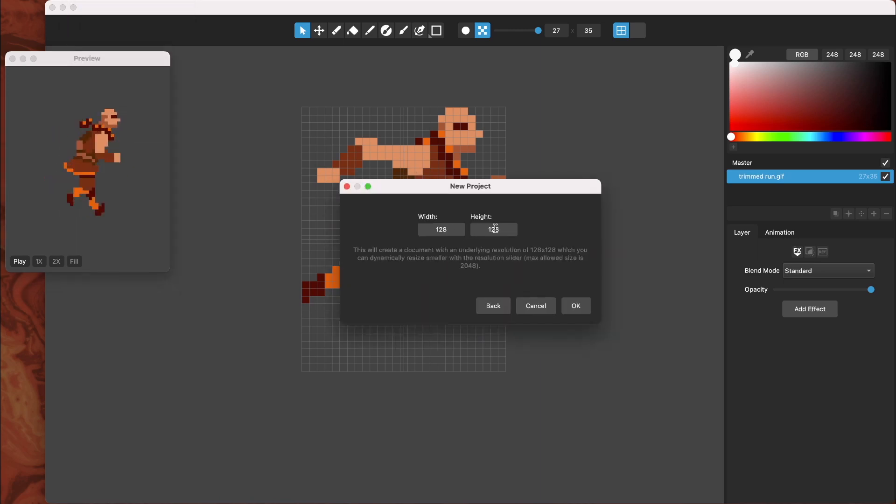
pyautogui.doubleClick(480, 230)
pyautogui.write('64')
pyautogui.click(576, 305)
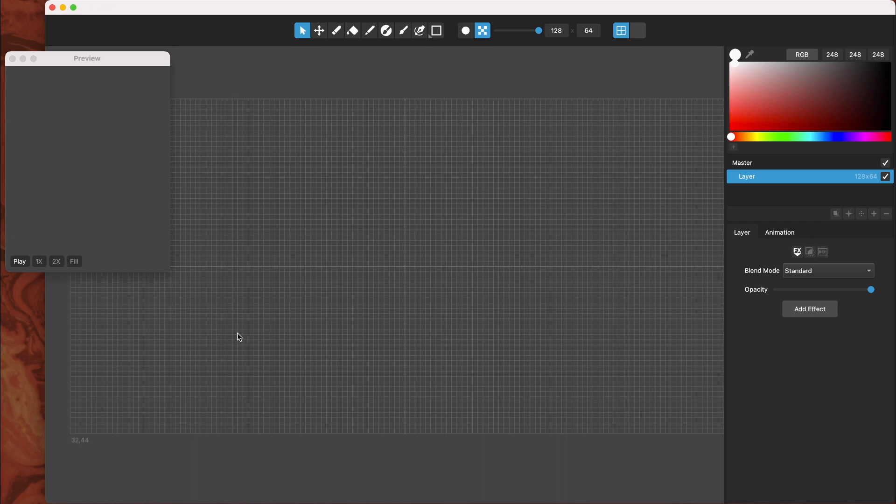
# Import trimmed run.gif from the Pixelmash 2023.2 video folder into the current project as a new layer and show its animation frames
pyautogui.click(223, 500)
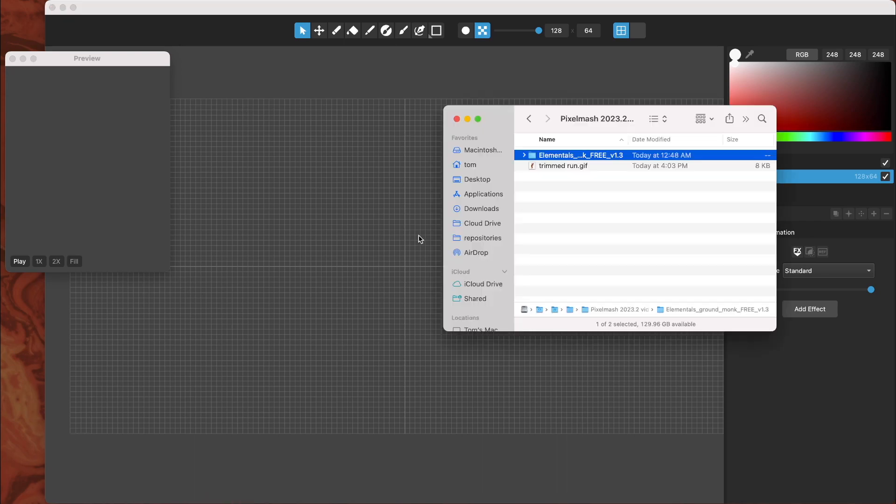
pyautogui.click(555, 165)
pyautogui.moveTo(555, 165); pyautogui.dragTo(360, 184)
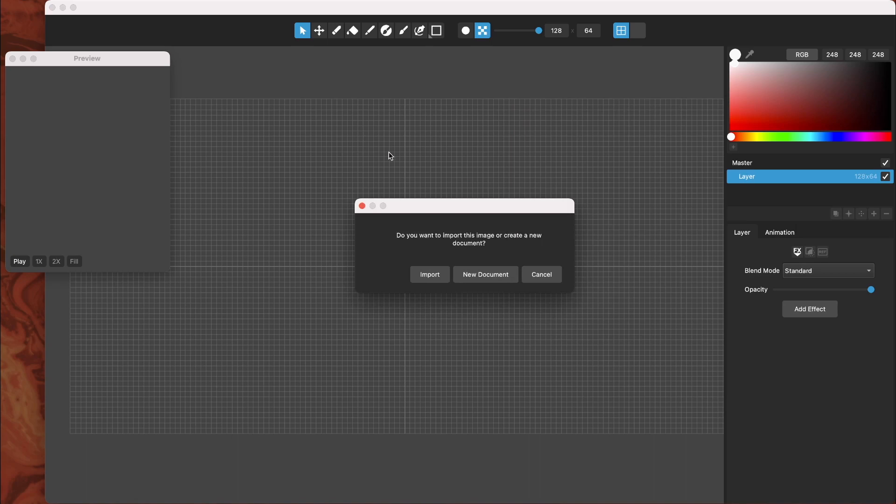
pyautogui.click(429, 275)
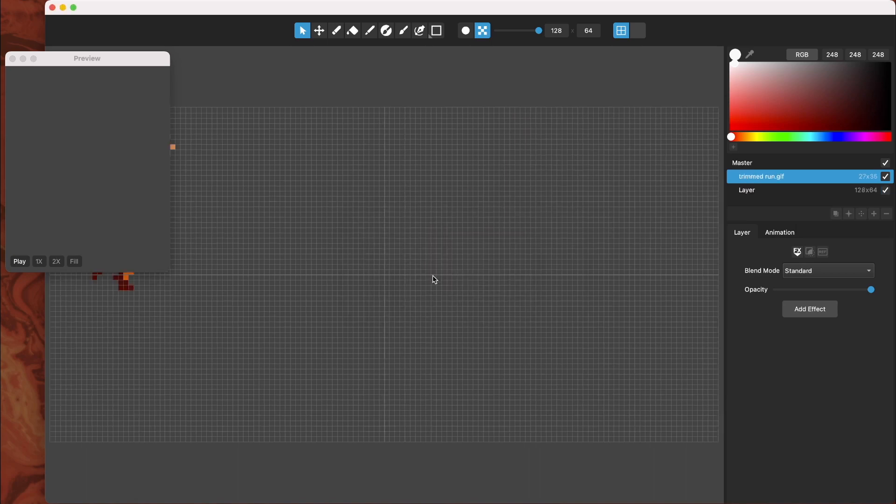
pyautogui.click(773, 233)
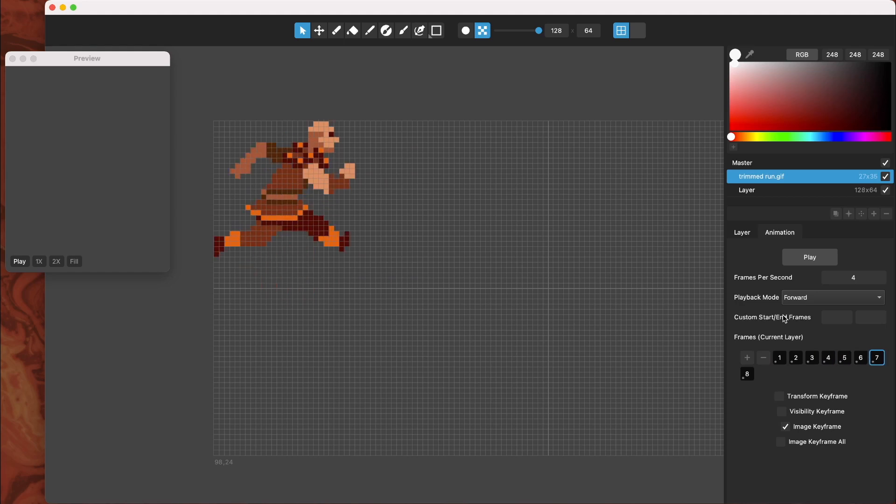
pyautogui.click(319, 30)
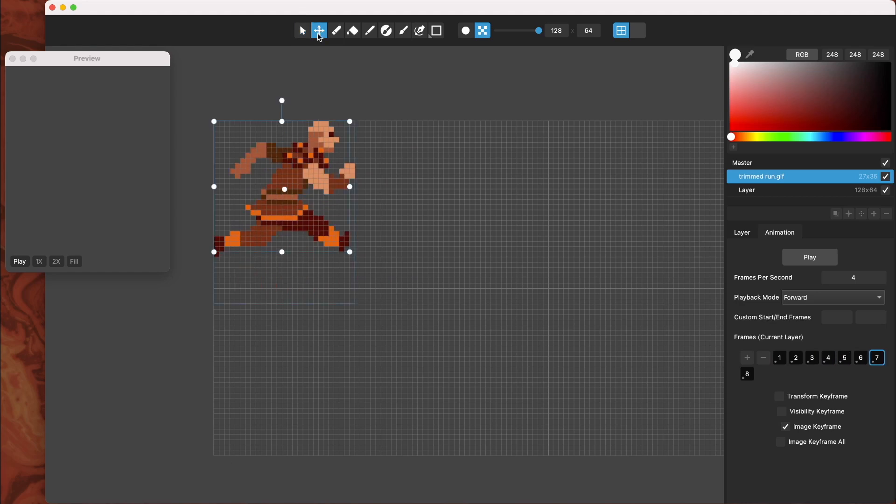
pyautogui.moveTo(312, 164); pyautogui.dragTo(389, 186)
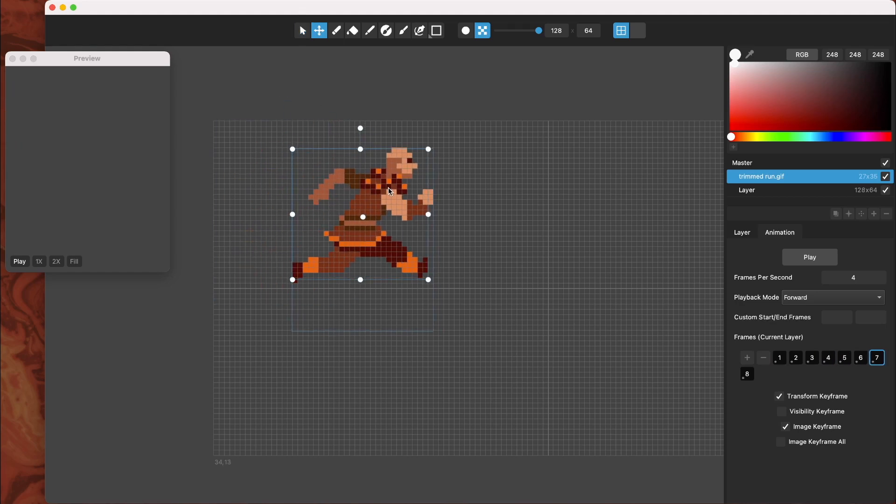
pyautogui.press('super+z')
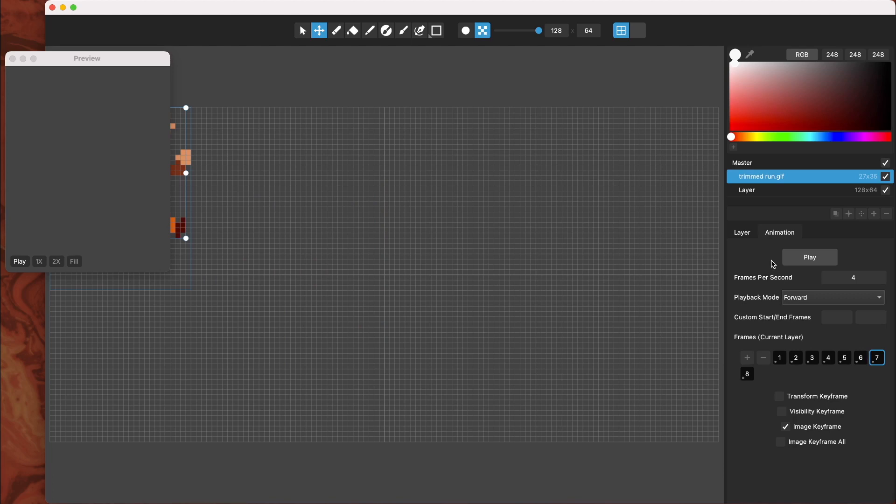
# Switch to frame 1 of the animation and move the trimmed run.gif runner into the right half of the canvas
pyautogui.click(782, 363)
pyautogui.moveTo(368, 279); pyautogui.dragTo(465, 293)
pyautogui.press('super+z')
pyautogui.moveTo(271, 61); pyautogui.dragTo(360, 70)
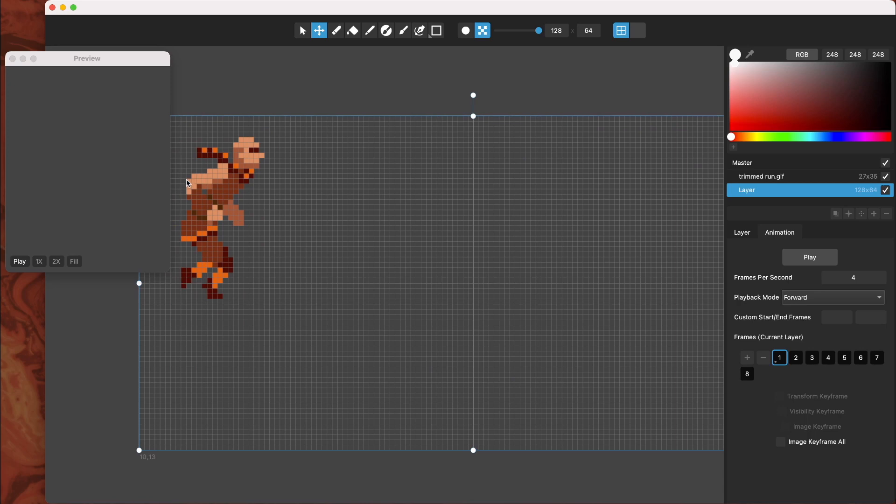
pyautogui.click(225, 174)
pyautogui.moveTo(240, 175); pyautogui.dragTo(550, 267)
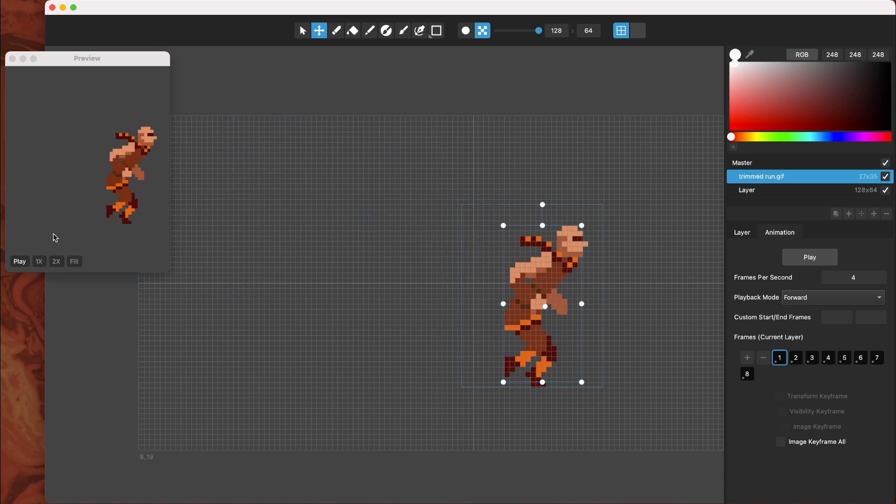
# Move the runner around to test the Preview window's Fill option, and leave it just below the canvas centre
pyautogui.click(74, 262)
pyautogui.moveTo(549, 274); pyautogui.dragTo(327, 231)
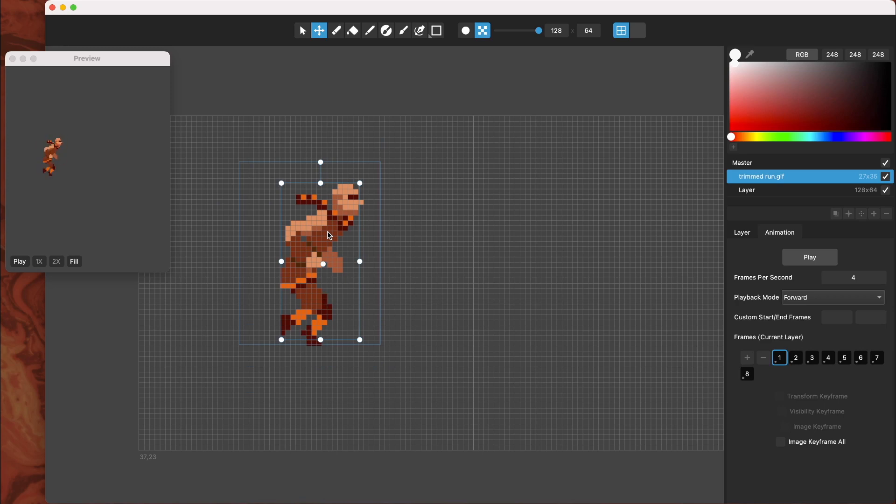
pyautogui.moveTo(328, 232); pyautogui.dragTo(307, 246)
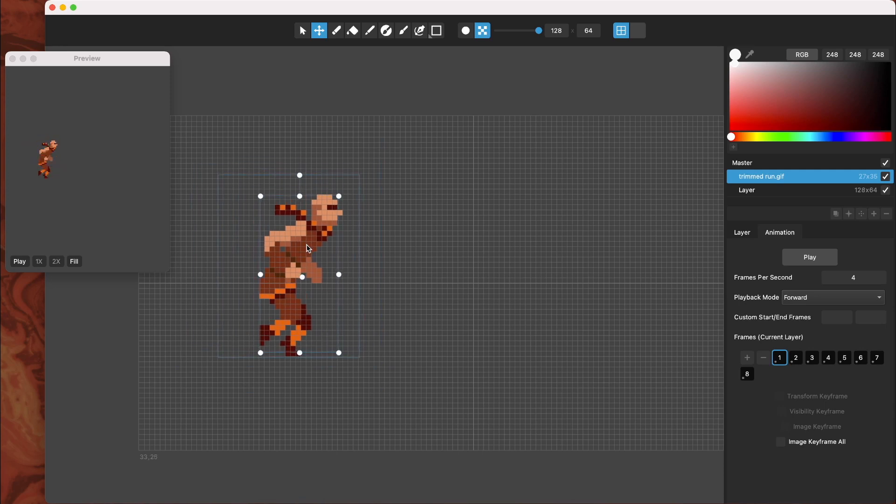
pyautogui.moveTo(307, 249); pyautogui.dragTo(418, 247)
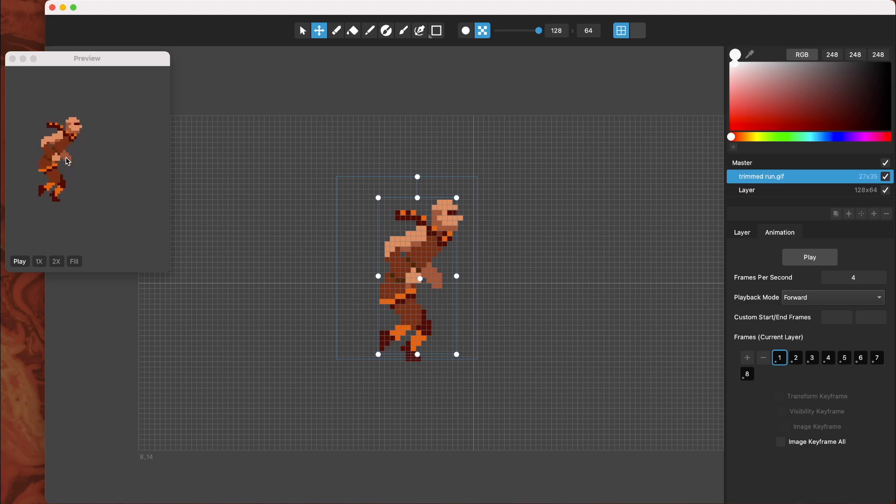
pyautogui.moveTo(434, 260); pyautogui.dragTo(469, 278)
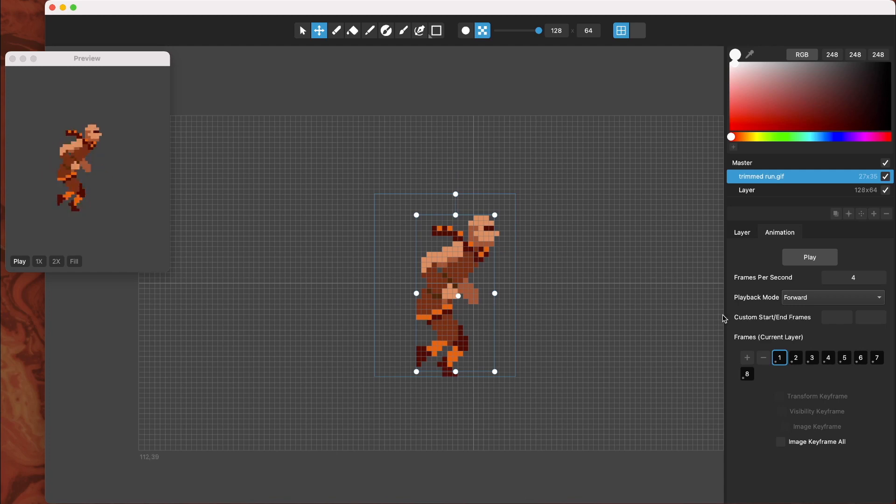
# Add a Remap Colors effect to the trimmed run.gif layer and enlarge the runner on the canvas
pyautogui.click(745, 233)
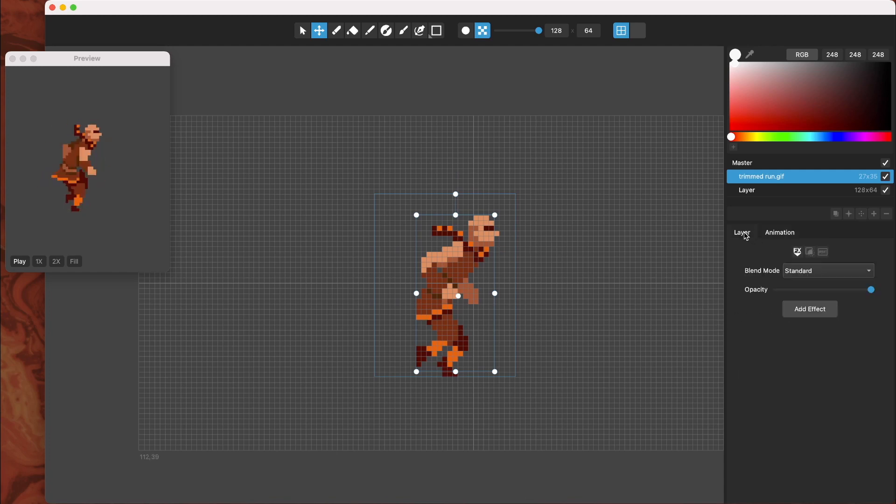
pyautogui.click(804, 311)
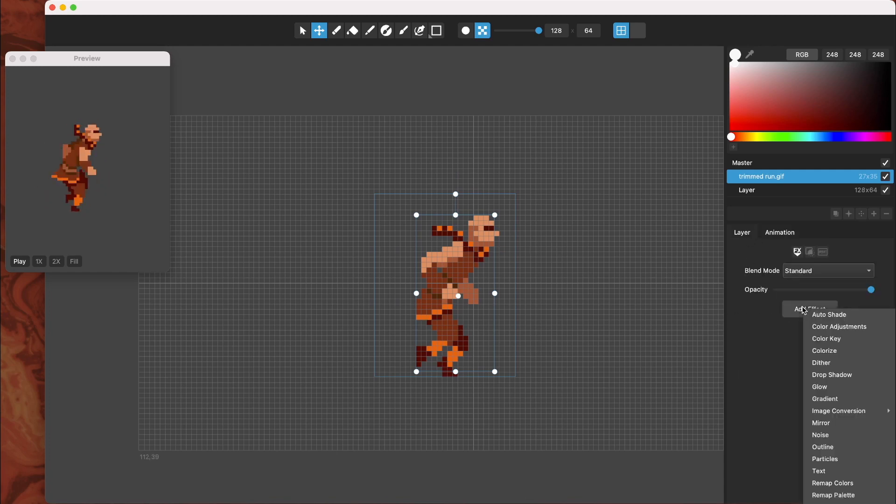
pyautogui.click(842, 488)
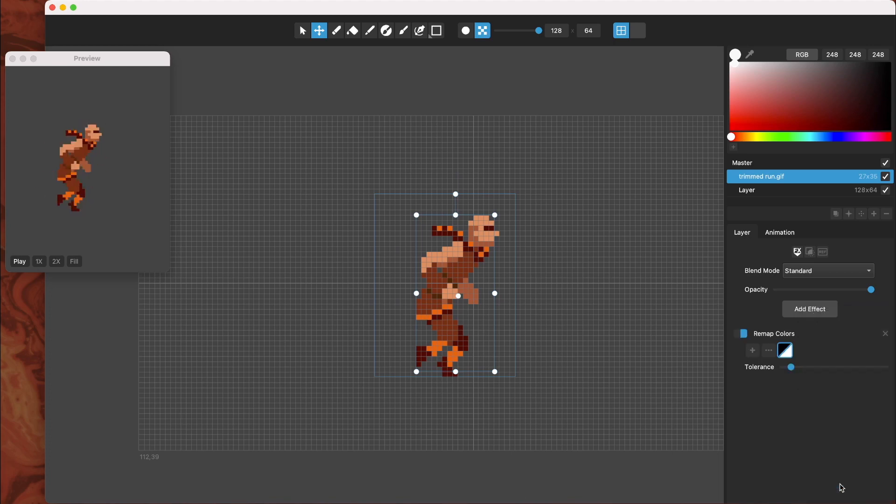
pyautogui.scroll(3, 502, 294)
pyautogui.scroll(-2, 502, 294)
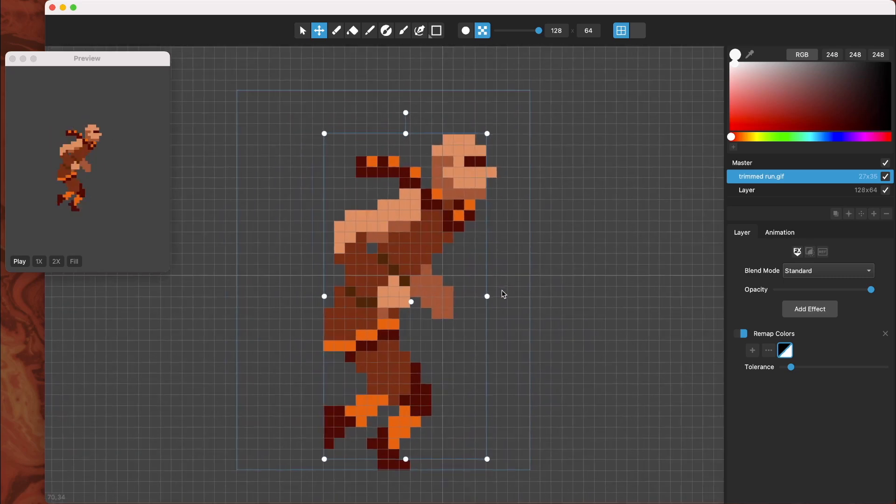
# Delete the empty 128x64 layer and reselect the trimmed run.gif layer
pyautogui.click(564, 298)
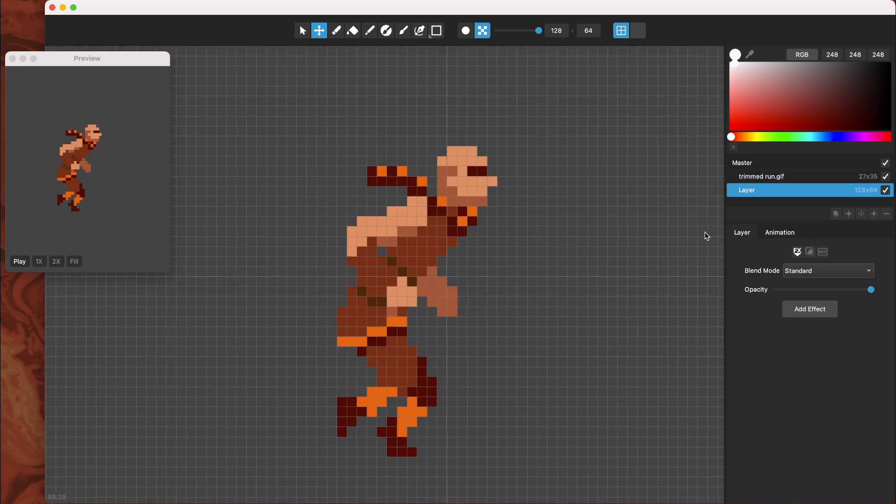
pyautogui.click(774, 182)
pyautogui.click(817, 190)
pyautogui.click(886, 213)
pyautogui.click(797, 179)
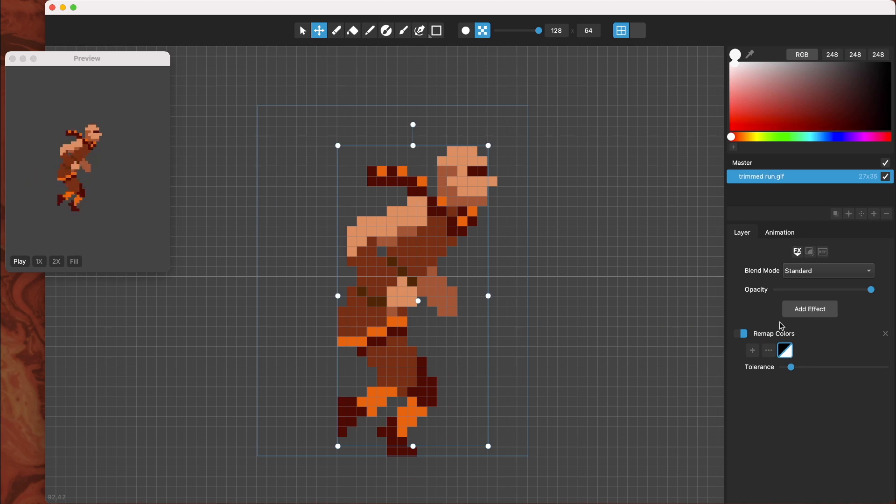
pyautogui.click(789, 355)
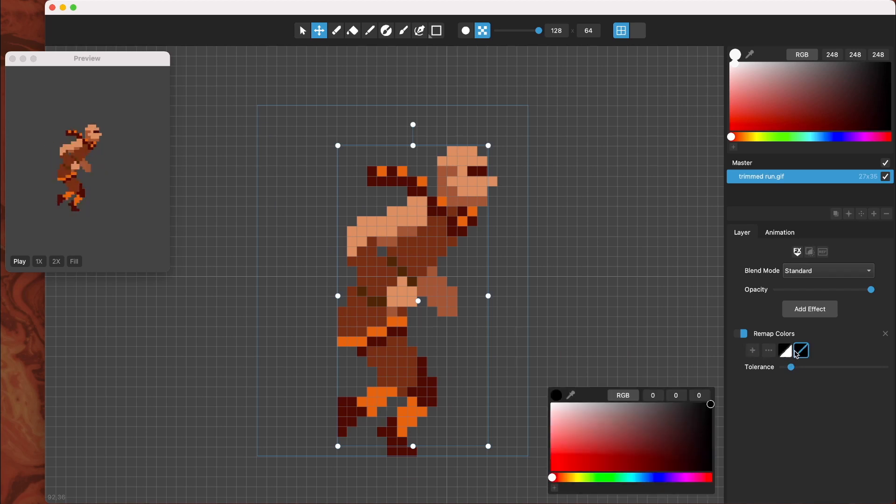
pyautogui.click(765, 408)
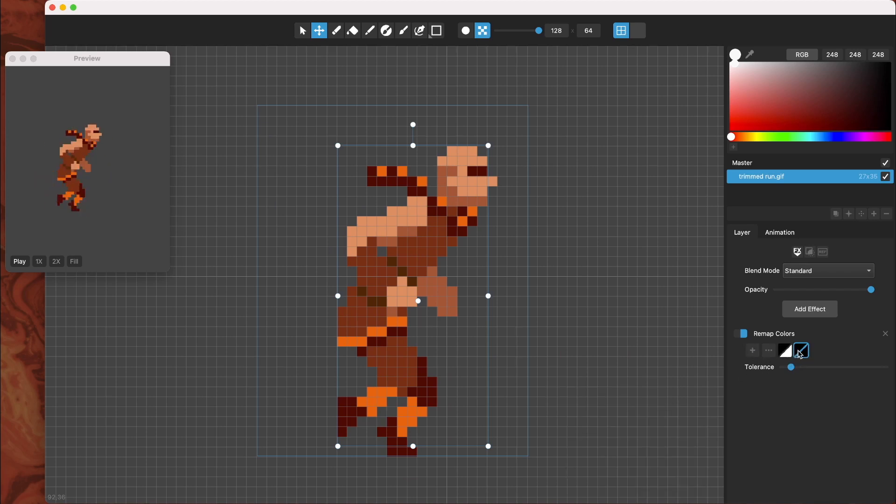
pyautogui.rightClick(800, 354)
pyautogui.click(812, 368)
# Remap the dark red of the runner's boots and headband (RGB 85, 15, 10) to dark green (RGB 4, 47, 0)
pyautogui.click(785, 350)
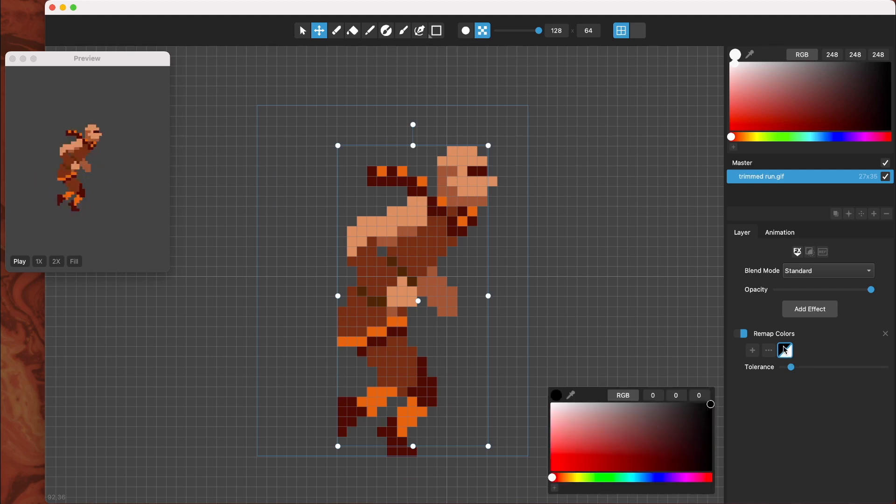
pyautogui.click(572, 396)
pyautogui.click(434, 386)
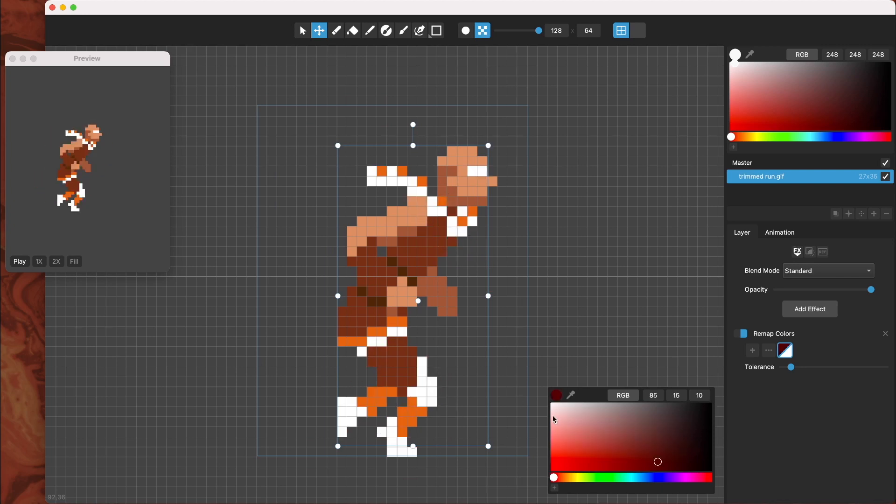
pyautogui.click(788, 355)
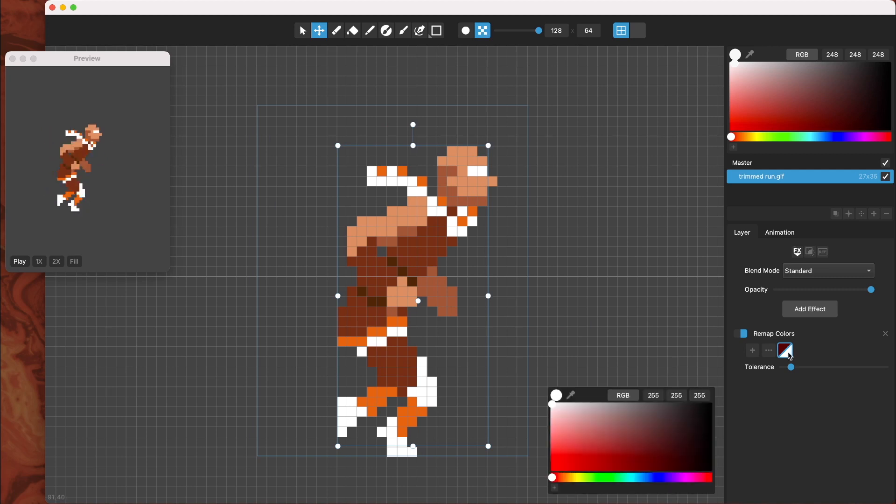
pyautogui.click(603, 481)
pyautogui.moveTo(607, 447); pyautogui.dragTo(683, 481)
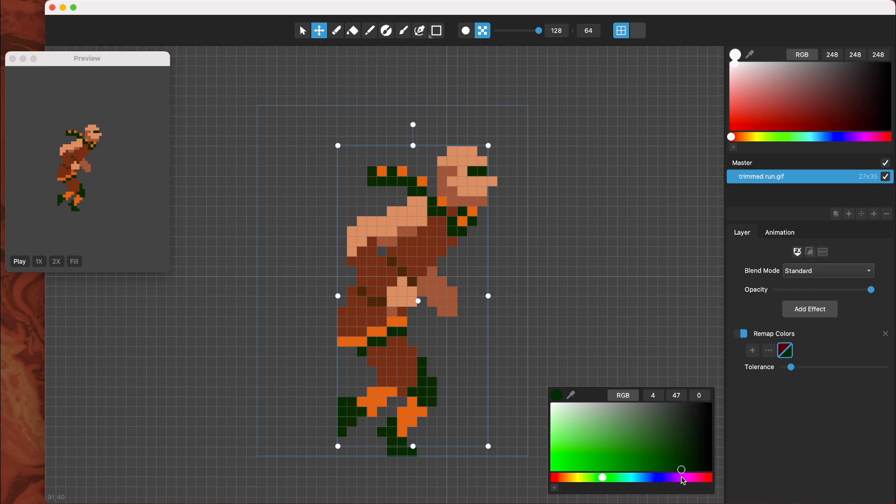
pyautogui.click(579, 367)
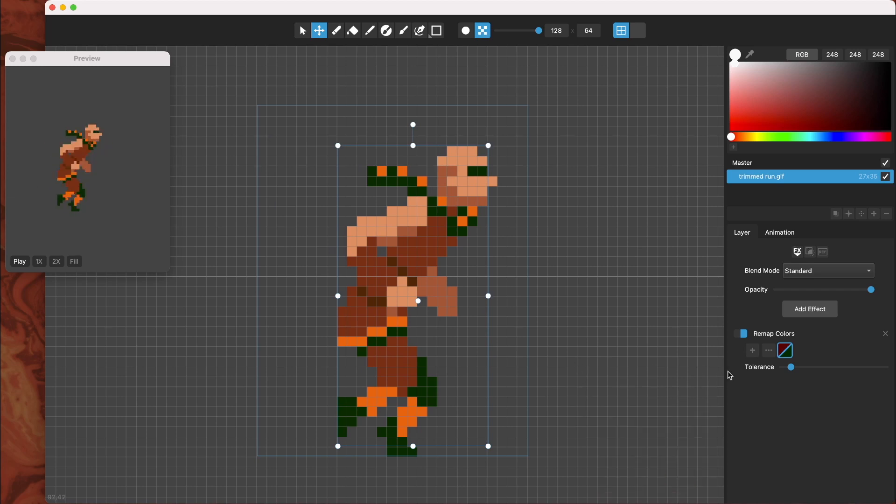
# Add a second colour mapping that changes the clothing's brown (RGB 128, 53, 32) to a medium green of about RGB 1, 86, 0
pyautogui.click(789, 351)
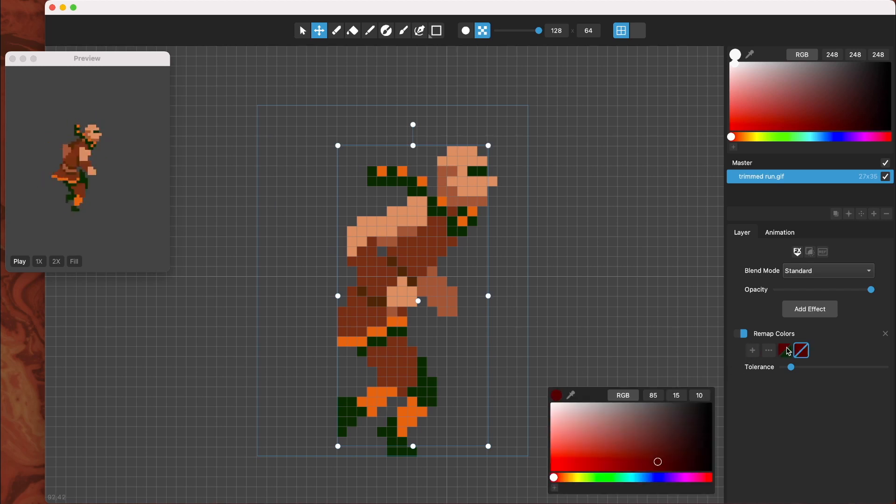
pyautogui.click(571, 397)
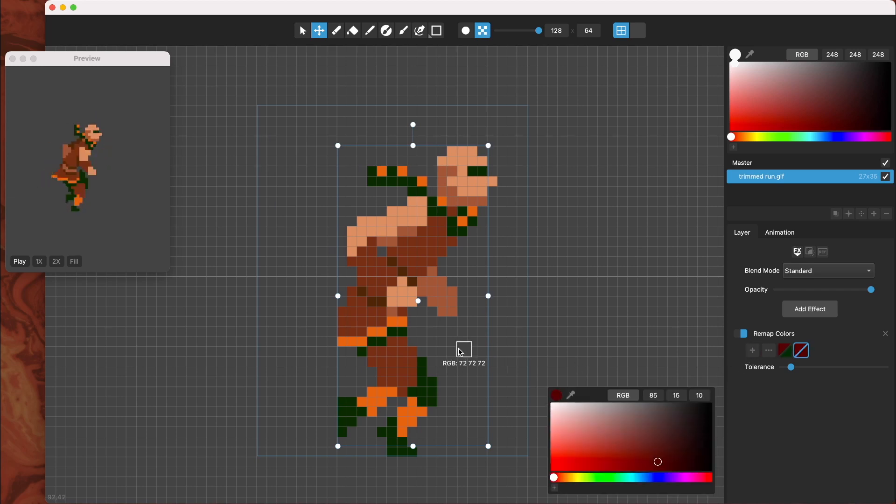
pyautogui.click(414, 356)
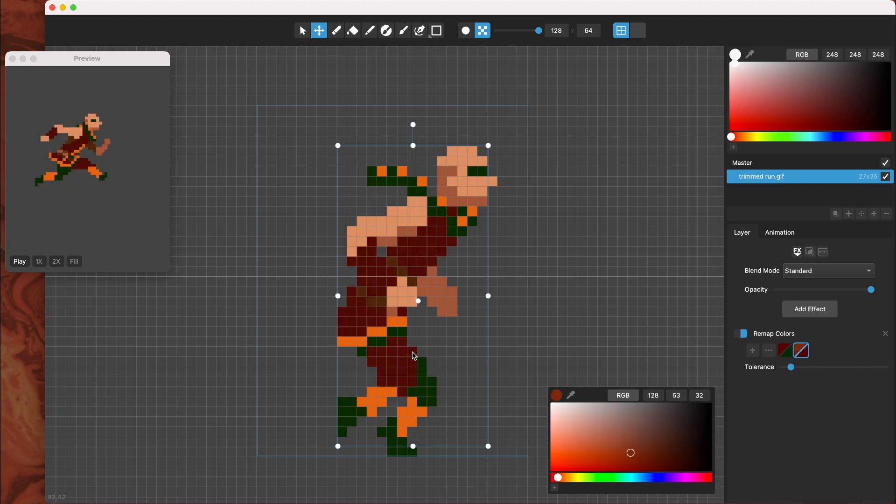
pyautogui.click(641, 368)
pyautogui.click(809, 356)
pyautogui.click(809, 356)
pyautogui.click(809, 357)
pyautogui.click(606, 480)
pyautogui.moveTo(625, 450); pyautogui.dragTo(658, 471)
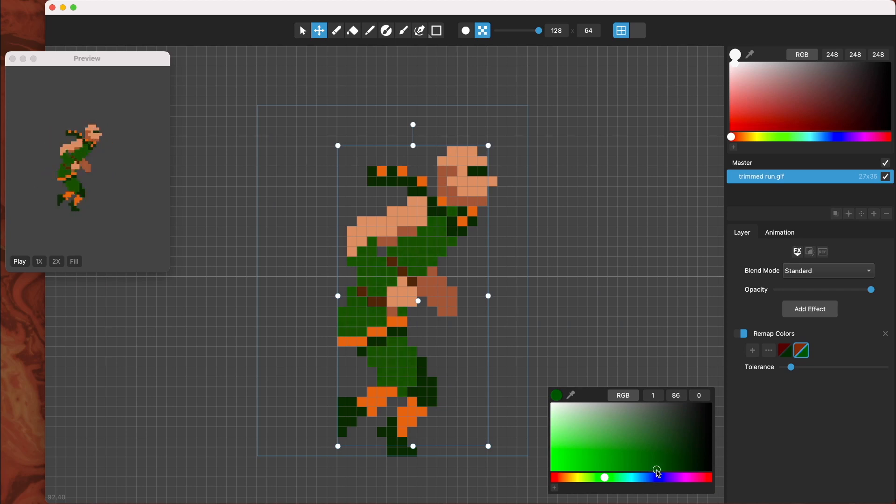
pyautogui.moveTo(658, 471); pyautogui.dragTo(659, 473)
pyautogui.click(605, 337)
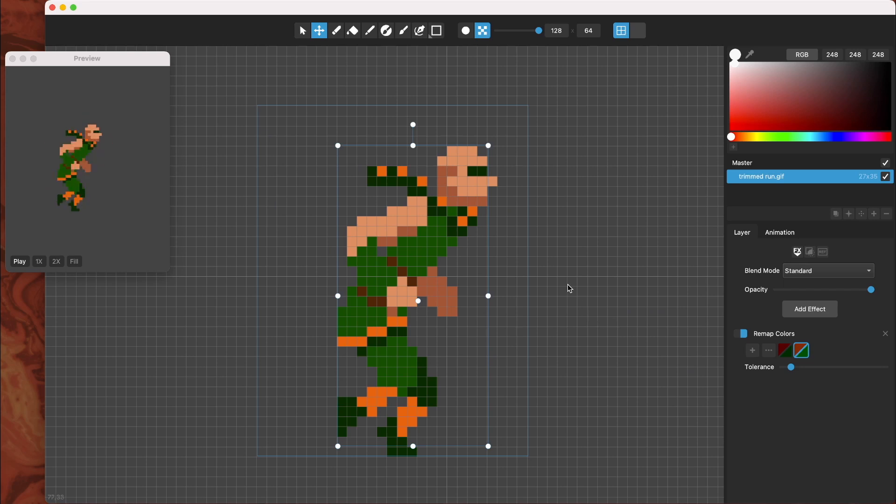
# Compare the runner with Remap Colors off and on, leave the effect enabled, and lower its Tolerance to the minimum
pyautogui.click(742, 334)
pyautogui.click(742, 334)
pyautogui.click(743, 334)
pyautogui.click(742, 334)
pyautogui.moveTo(790, 367); pyautogui.dragTo(755, 368)
pyautogui.scroll(-1, 561, 228)
pyautogui.hscroll(-1, 562, 227)
# Switch to the selection tool and toggle Pixel Preview to examine the recoloured runner on the canvas
pyautogui.click(303, 31)
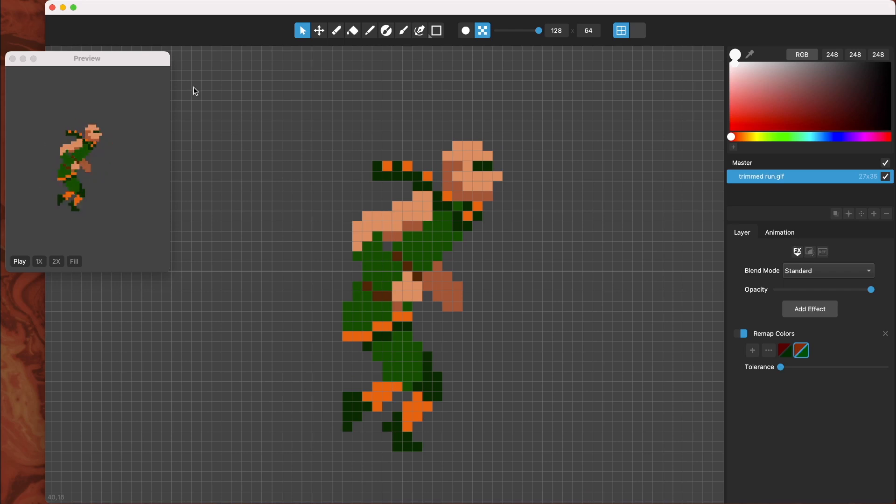
pyautogui.click(145, 1)
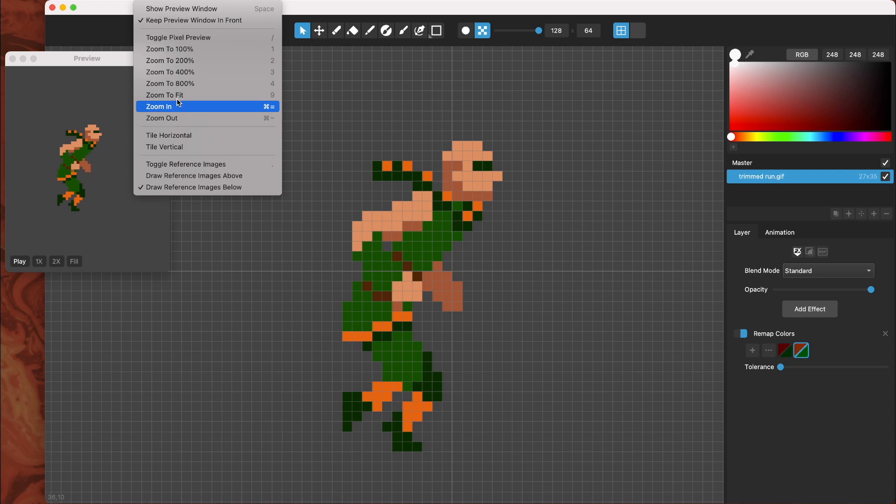
pyautogui.click(180, 40)
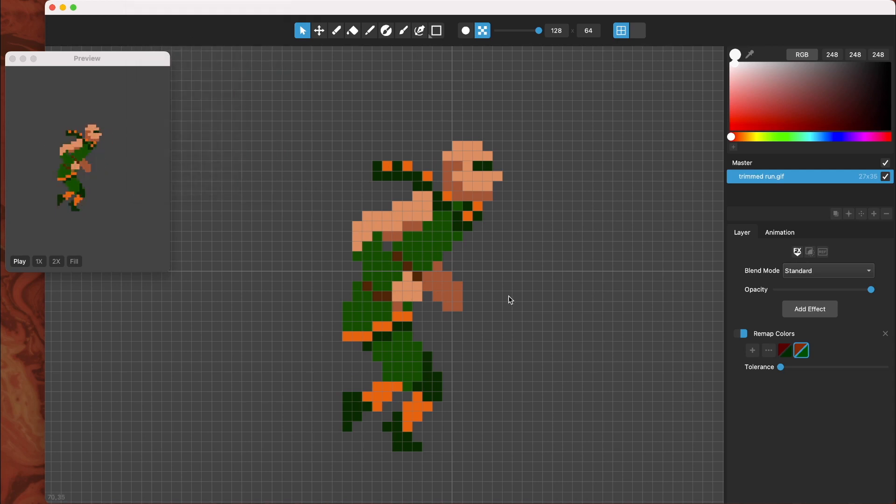
pyautogui.moveTo(510, 298); pyautogui.dragTo(504, 291)
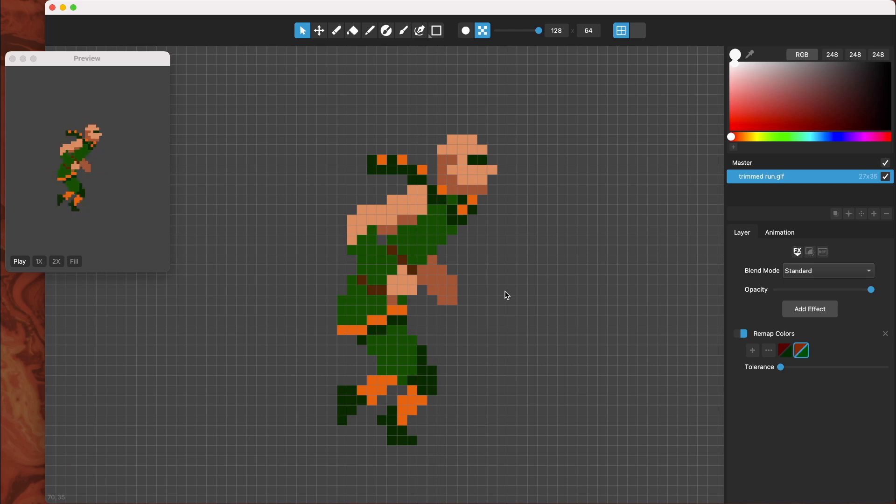